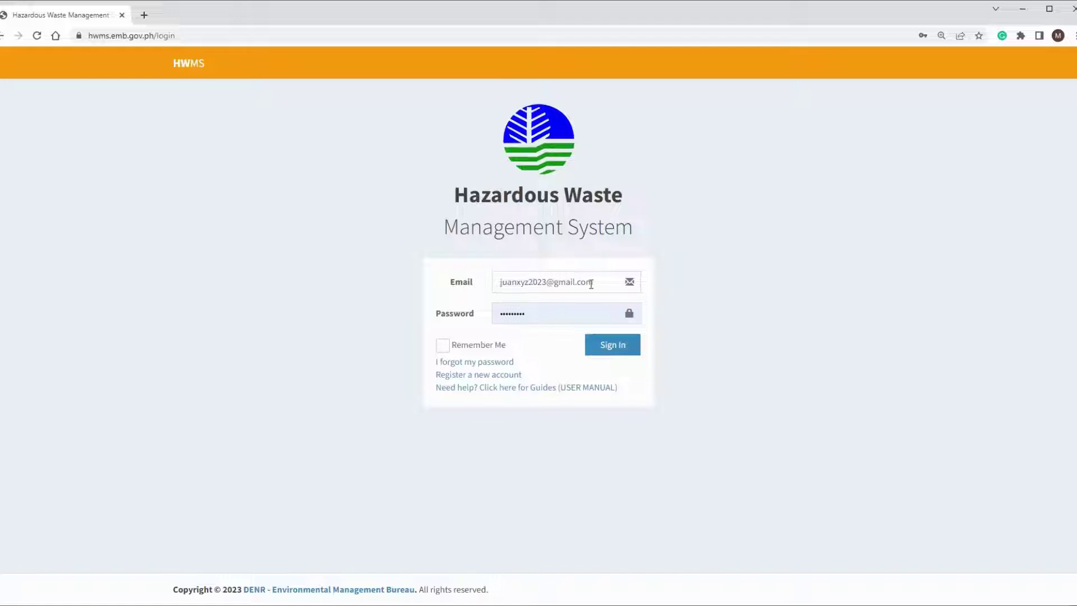
# Step: Sign in to the HWMS account with the email and password
pyautogui.click(616, 349)
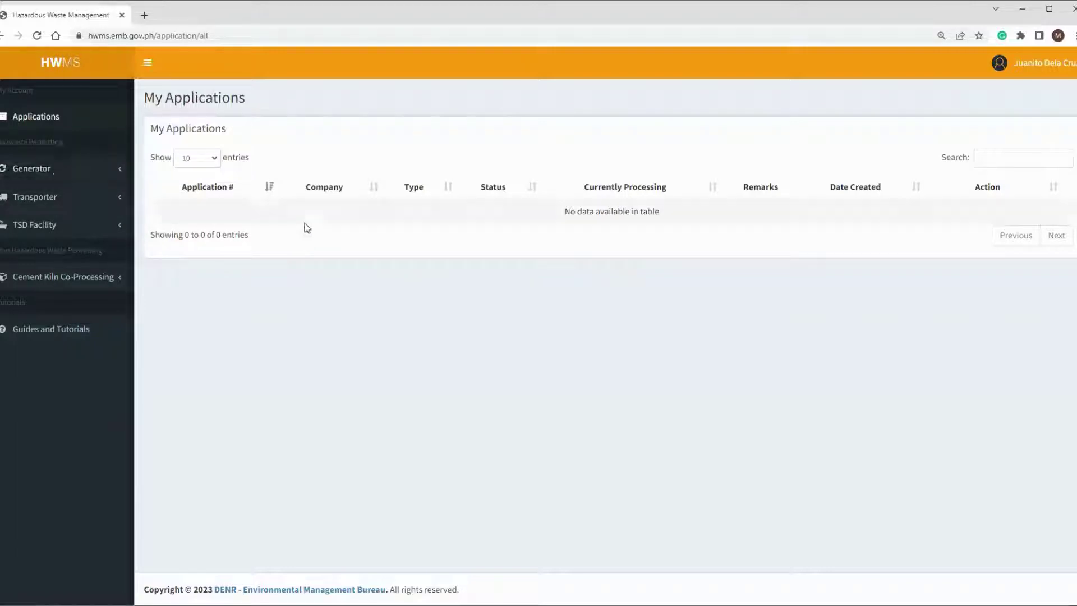
# Step: Start a New Generator Registration from Generator > Applications in the sidebar
pyautogui.click(56, 172)
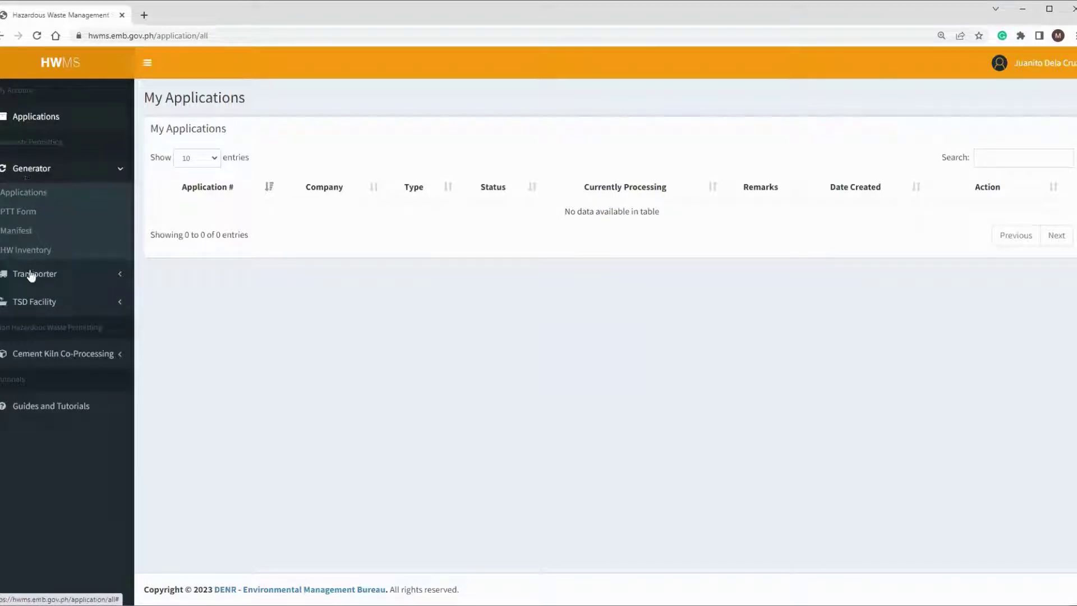
pyautogui.click(32, 197)
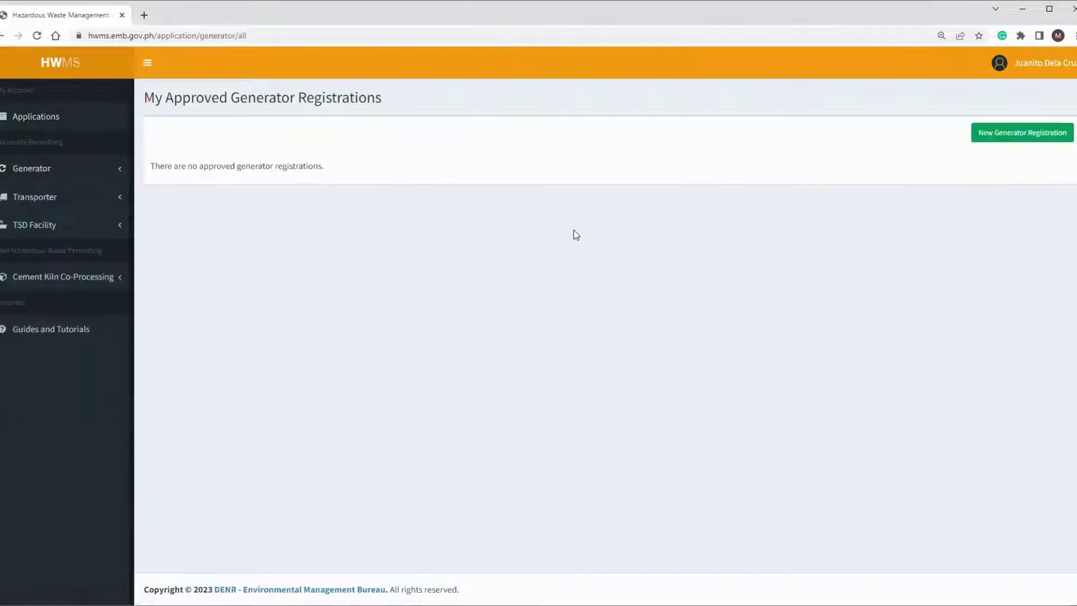
pyautogui.click(1014, 139)
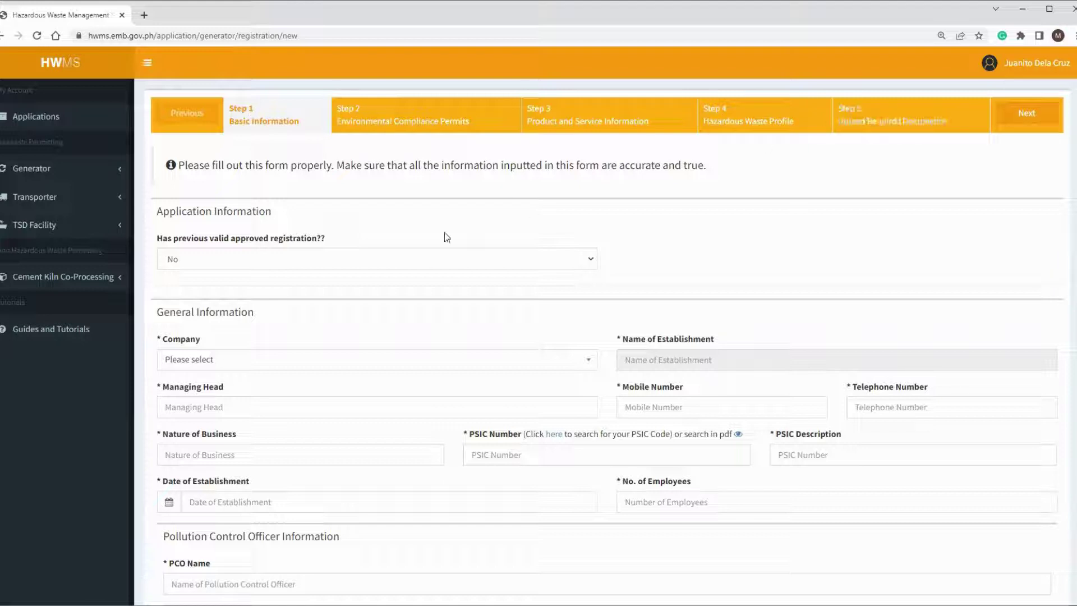
pyautogui.click(351, 261)
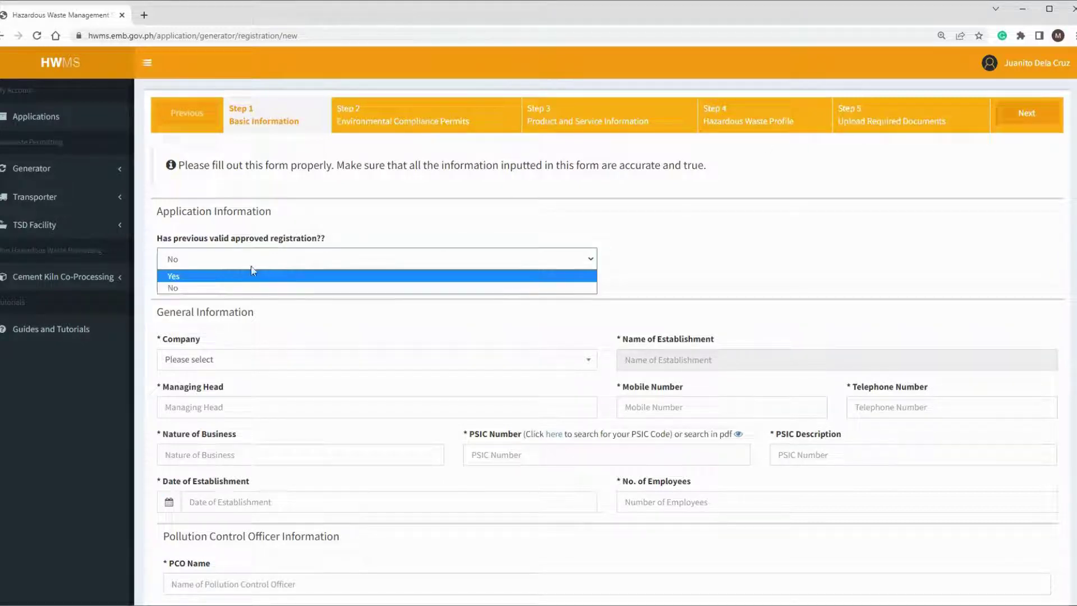
pyautogui.click(208, 278)
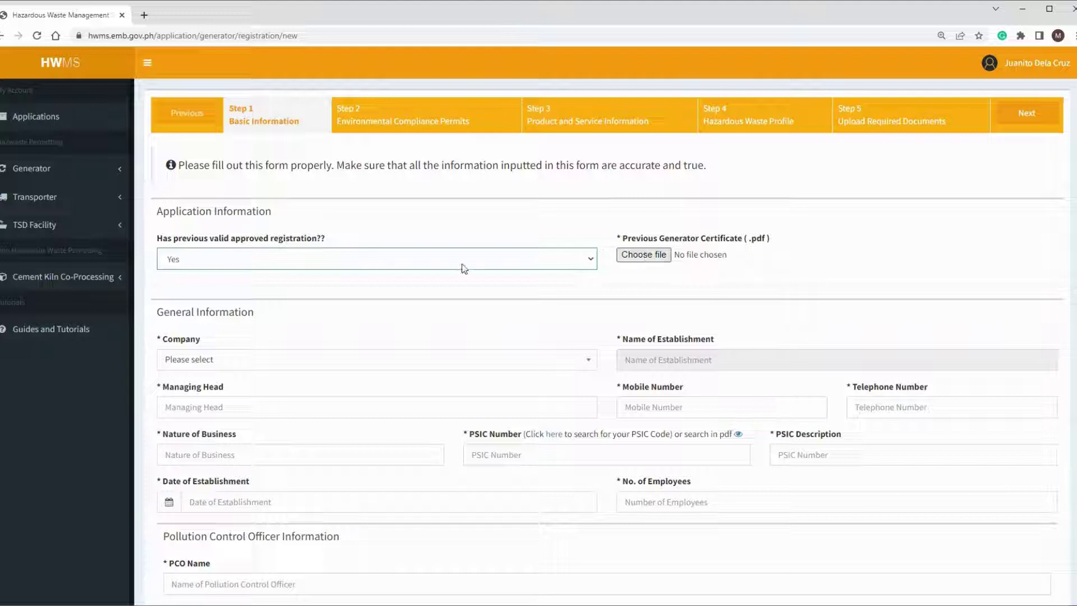
pyautogui.click(325, 263)
pyautogui.click(274, 289)
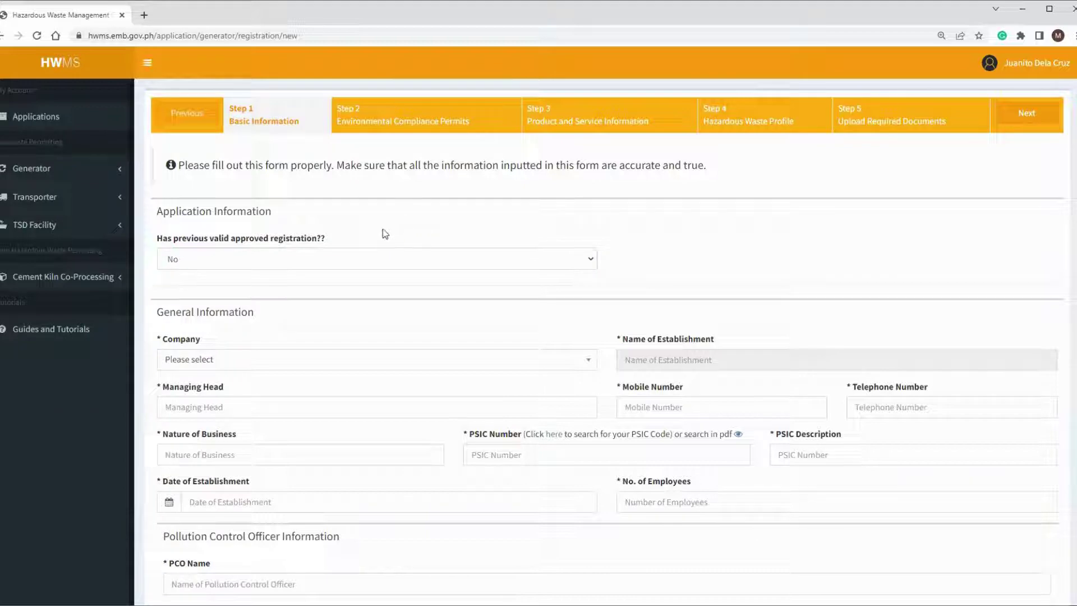
# Step: Select COMPANY XYZ (DUMMY FOR TUTORIAL) as the company and enter the managing head's name
pyautogui.scroll(-2, 301, 318)
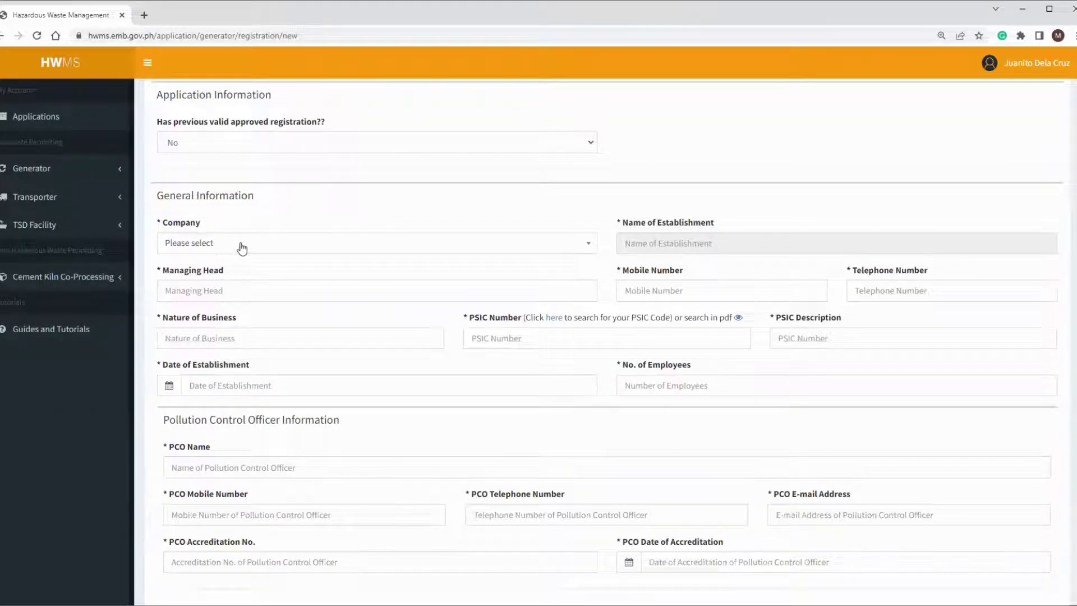
pyautogui.click(242, 249)
pyautogui.click(227, 309)
pyautogui.click(261, 295)
pyautogui.write('Juanito Heela Cruz')
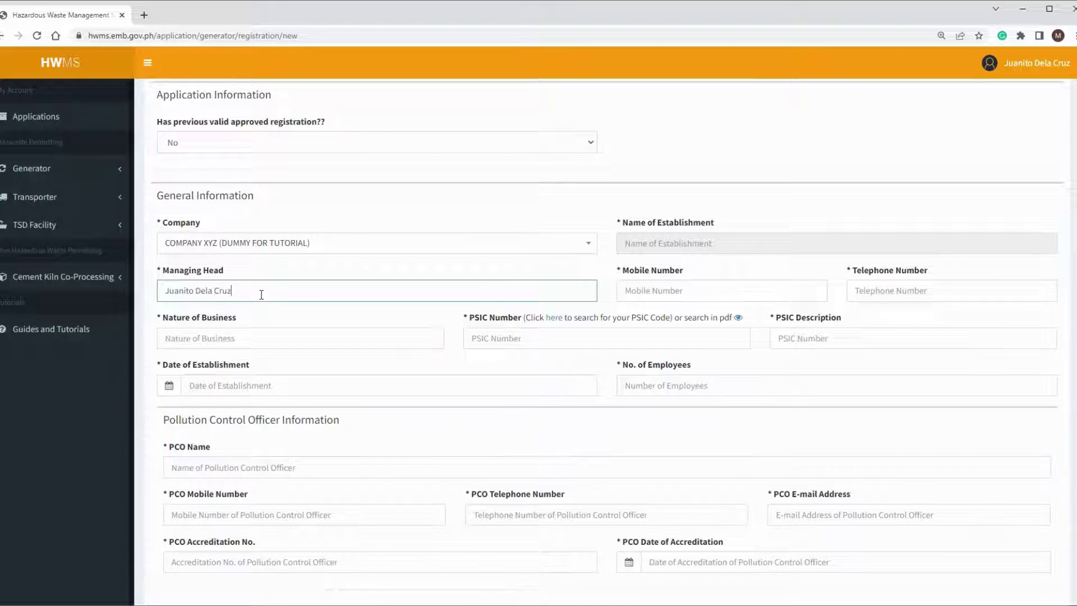
# Step: Enter the mobile number and set the nature of business to Resort
pyautogui.press('Tab')
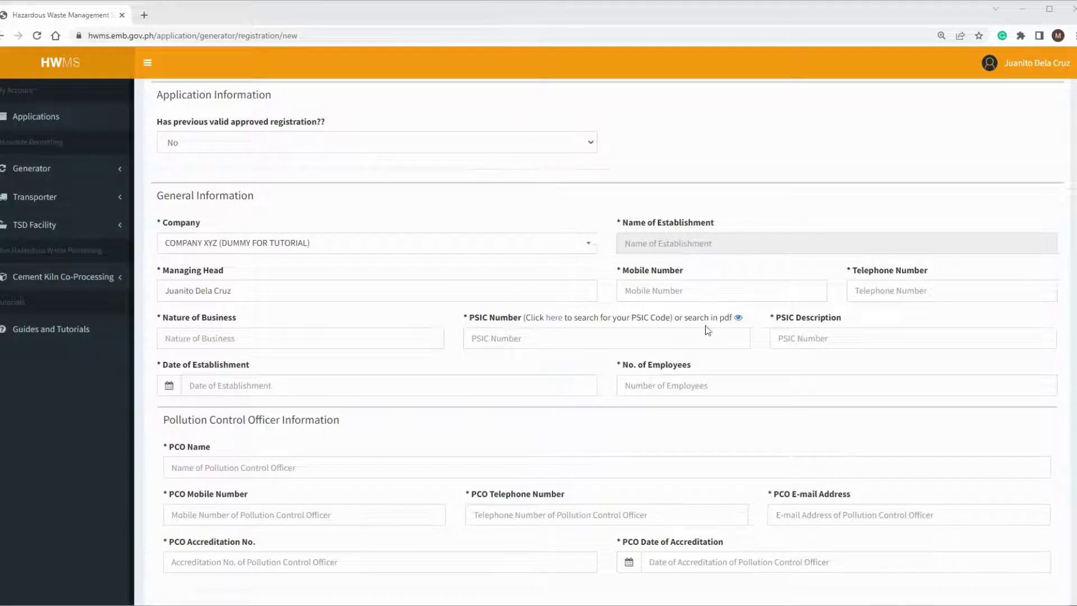
pyautogui.write('09001234567')
pyautogui.click(370, 344)
pyautogui.write('Resort')
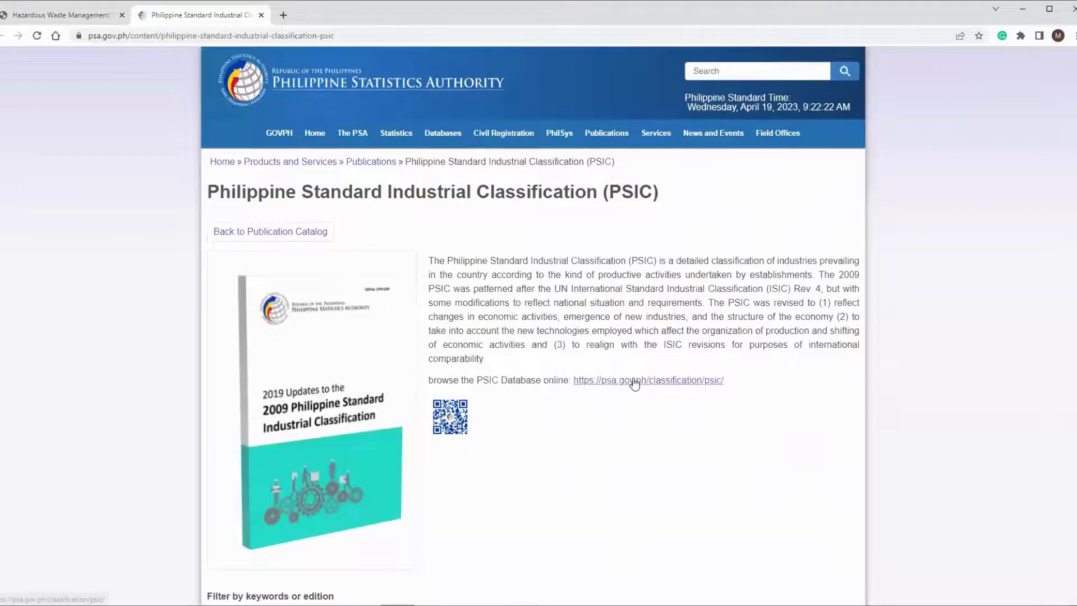
# Step: Search the PSIC database for 'resort' and paste code 55102 into PSIC Number
pyautogui.click(634, 383)
pyautogui.click(710, 235)
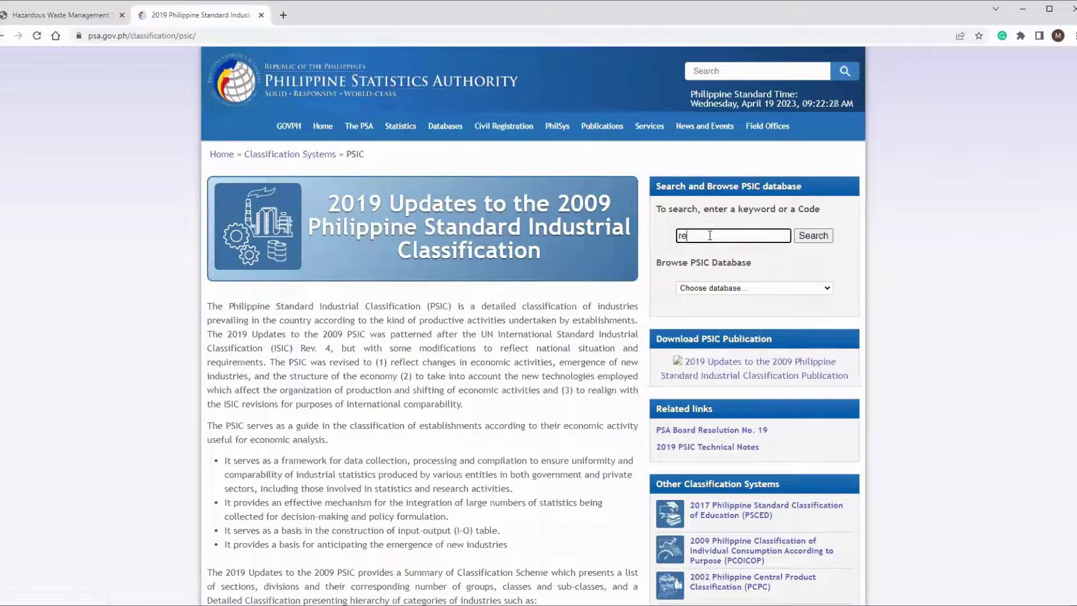
pyautogui.write('resort')
pyautogui.click(814, 239)
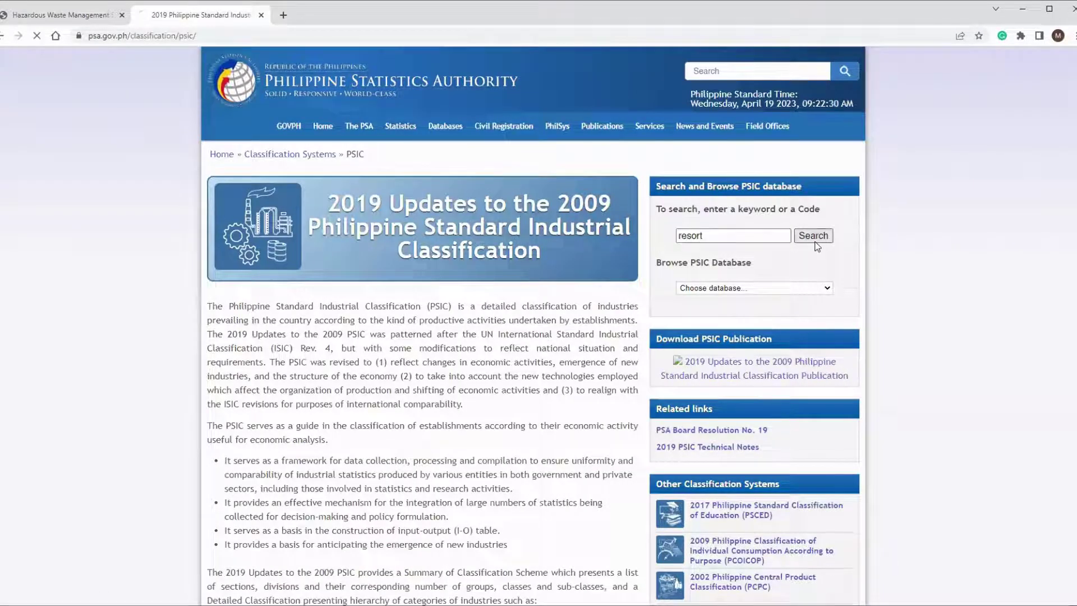
pyautogui.moveTo(543, 370); pyautogui.dragTo(575, 373)
pyautogui.hotkey('ctrl', 'c')
pyautogui.click(61, 15)
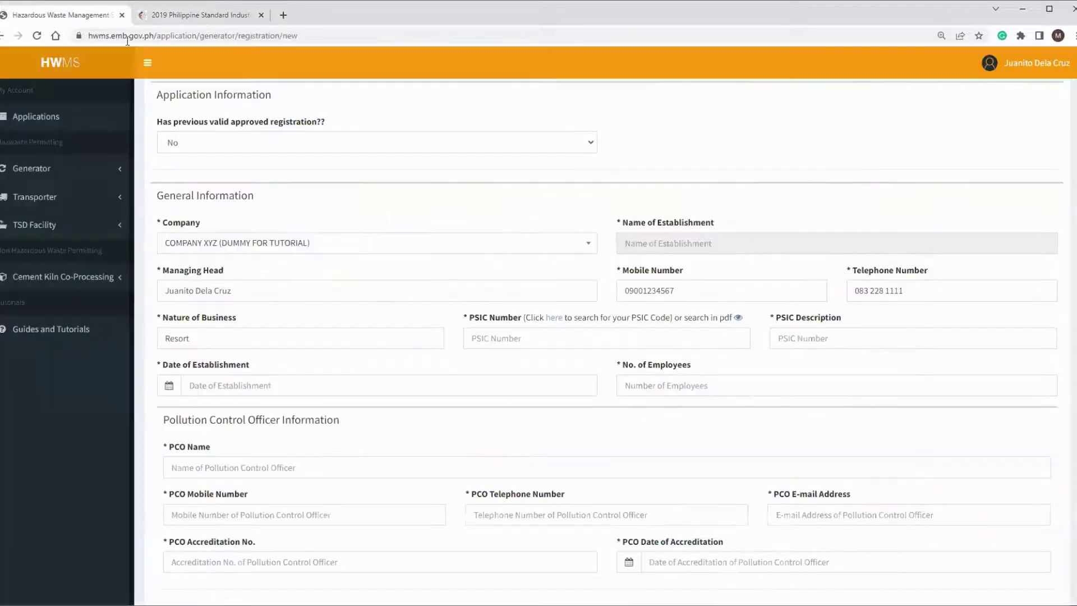
pyautogui.click(643, 338)
pyautogui.hotkey('ctrl', 'v')
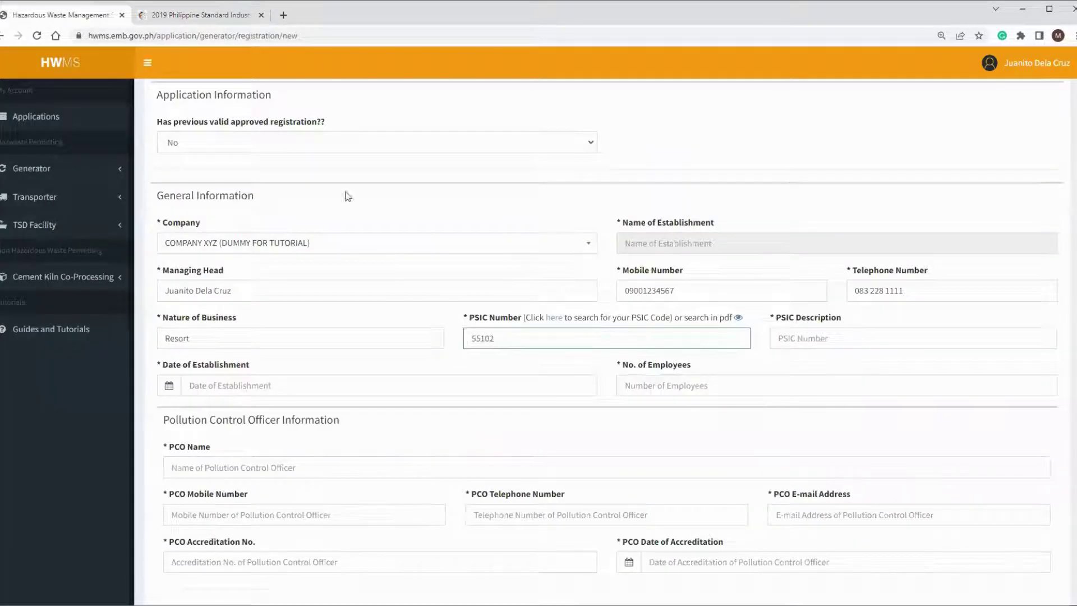
# Step: Copy 'Resort hotels' from the PSIC results into the PSIC Description field
pyautogui.click(200, 15)
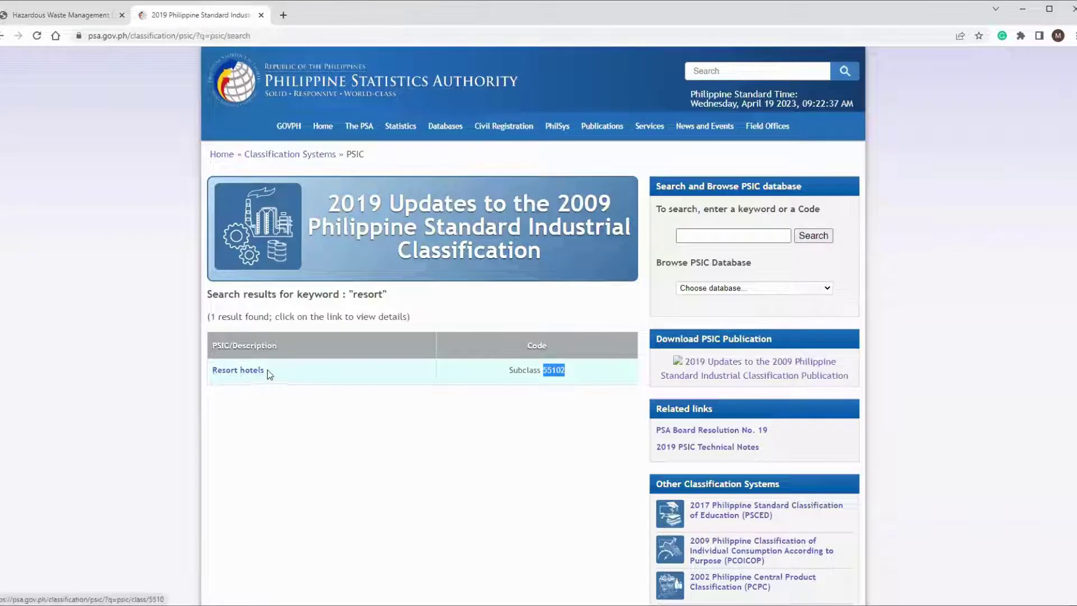
pyautogui.moveTo(266, 374); pyautogui.dragTo(209, 371)
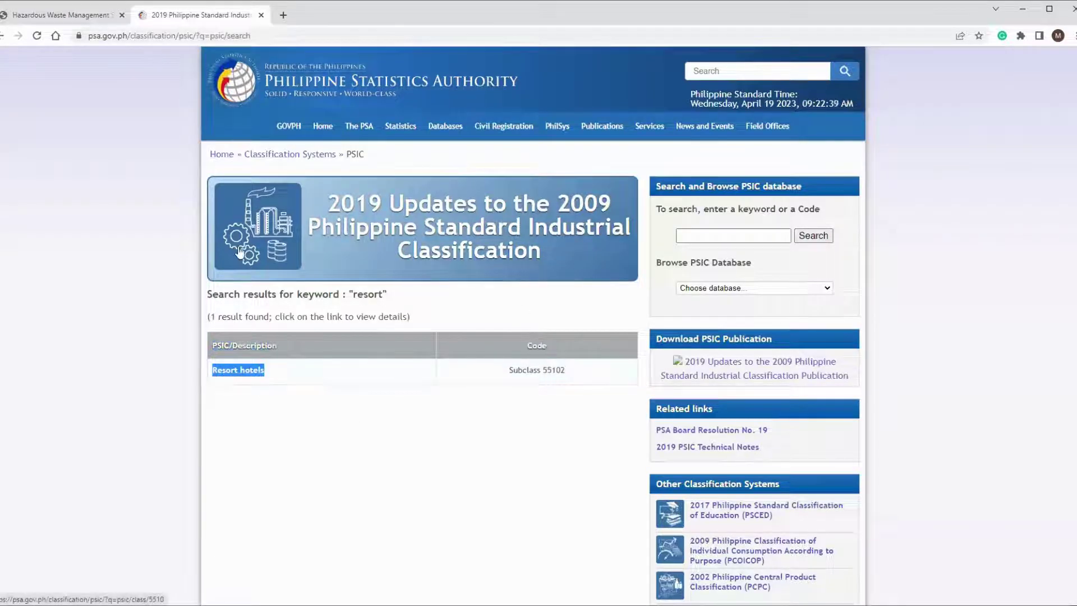
pyautogui.hotkey('ctrl', 'c')
pyautogui.click(65, 17)
pyautogui.click(802, 338)
pyautogui.hotkey('ctrl', 'v')
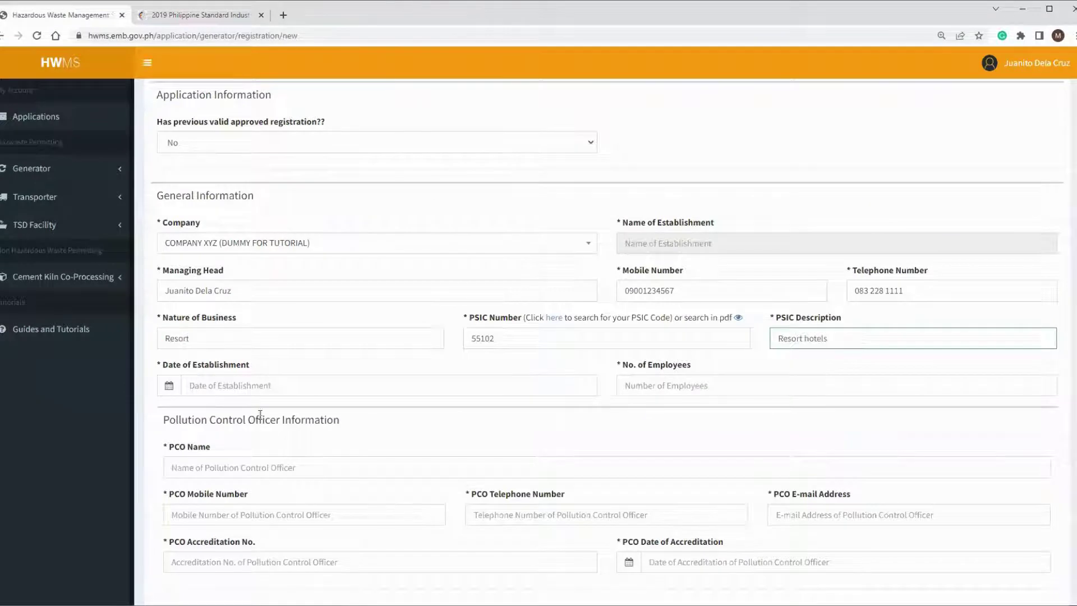
# Step: Set the establishment date to 01/02/2023 and the number of employees to 10
pyautogui.click(189, 385)
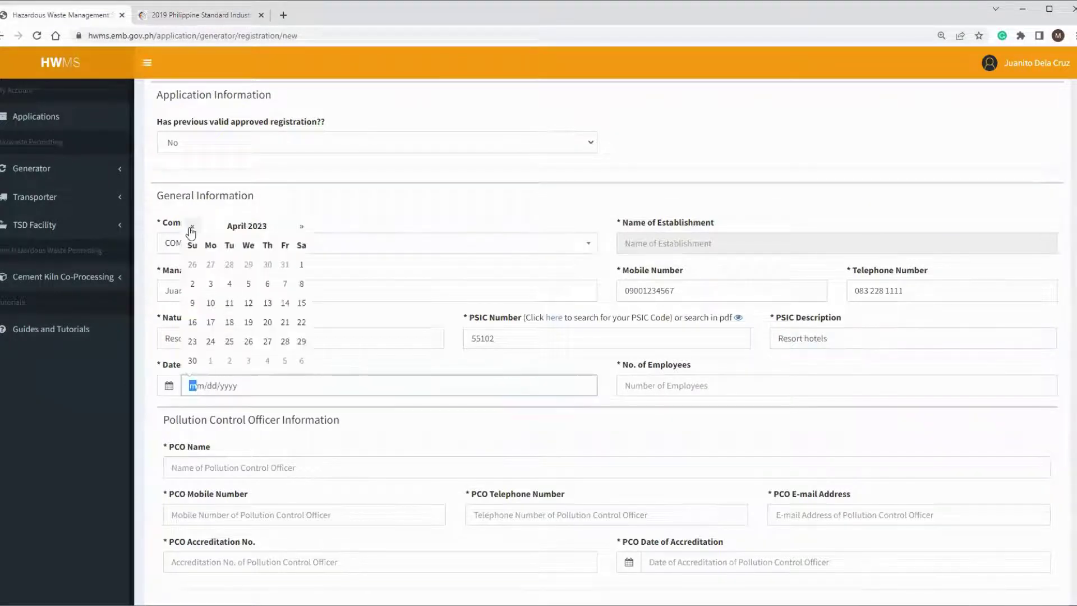
pyautogui.click(191, 227)
pyautogui.click(191, 227)
pyautogui.click(191, 227)
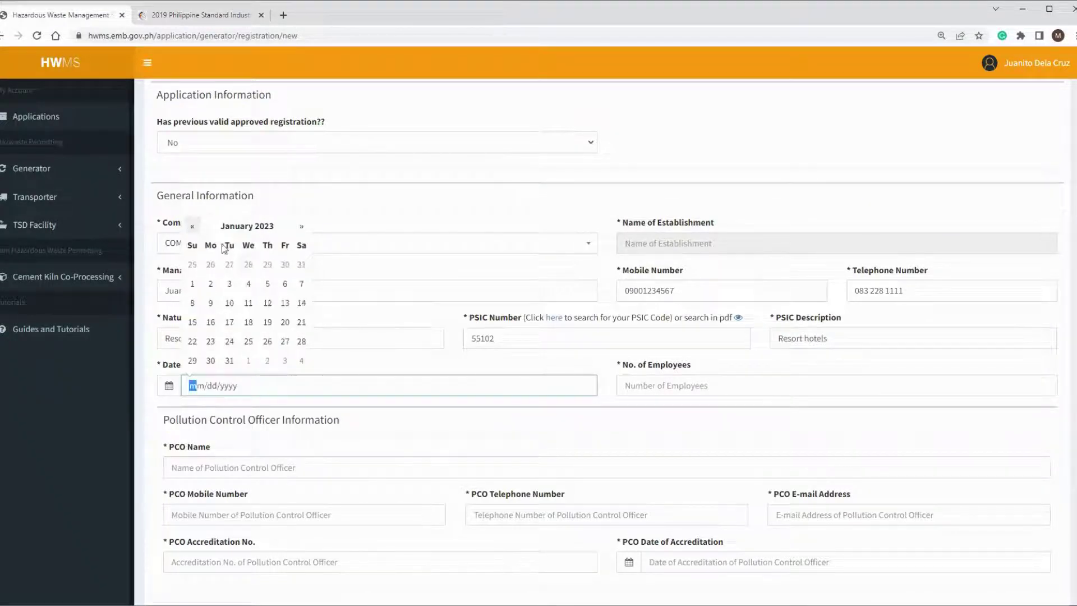
pyautogui.click(211, 289)
pyautogui.click(634, 383)
pyautogui.write('10')
# Step: Enter the Pollution Control Officer's name, mobile number and telephone number
pyautogui.scroll(-2, 527, 282)
pyautogui.scroll(-2, 527, 282)
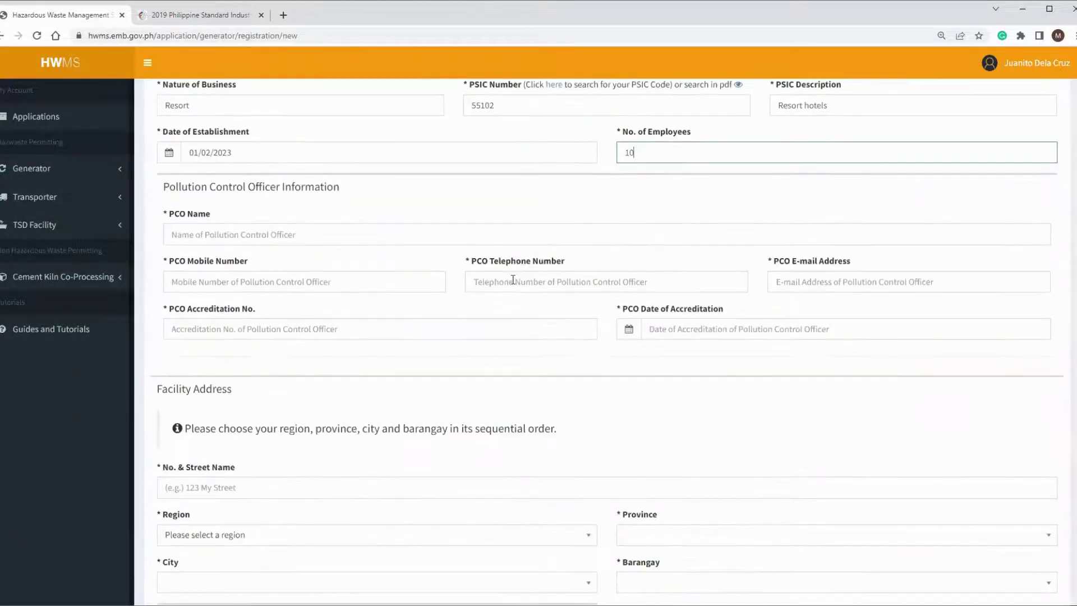
pyautogui.click(316, 239)
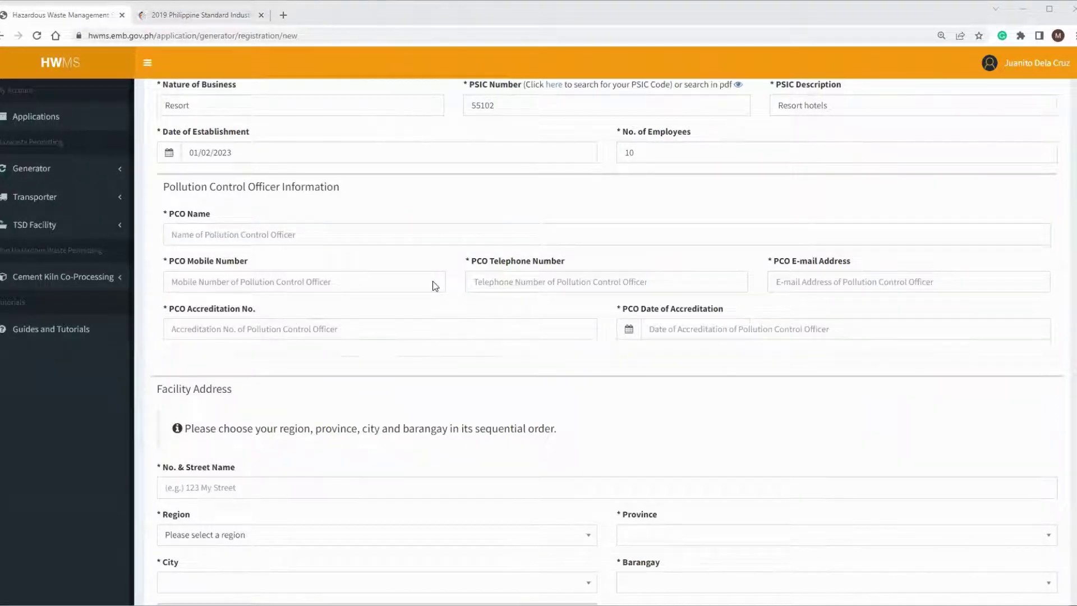
pyautogui.click(313, 281)
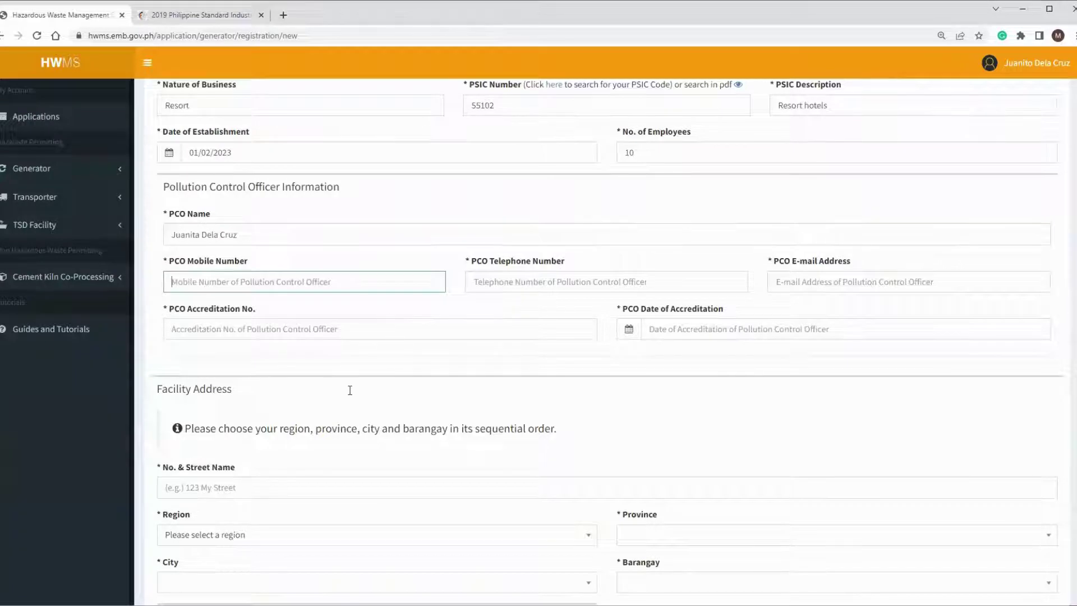
pyautogui.hotkey('alt', 'Tab')
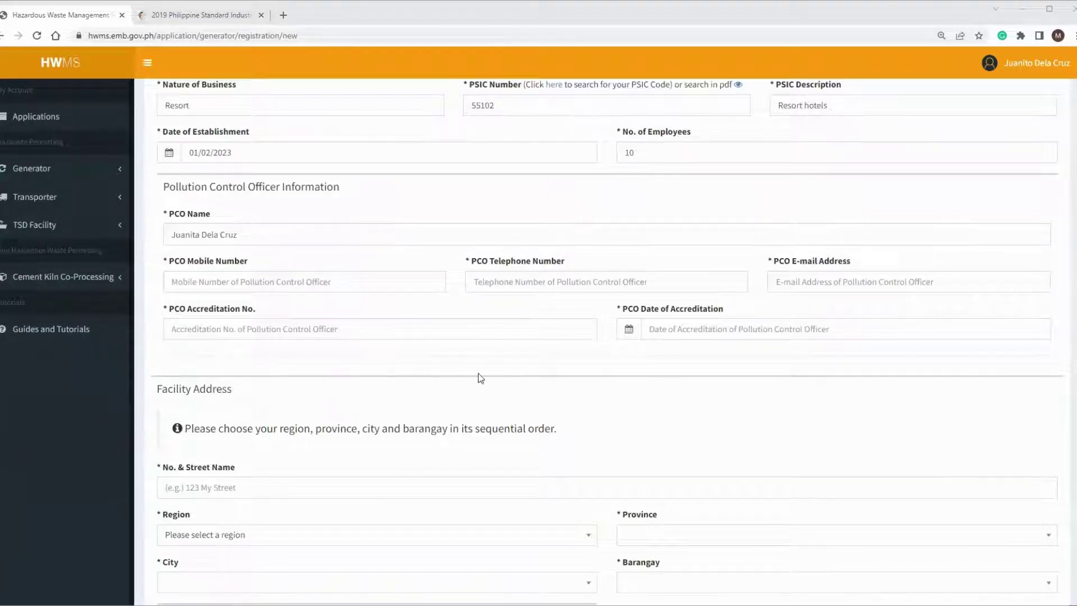
pyautogui.hotkey('ctrl', 'v')
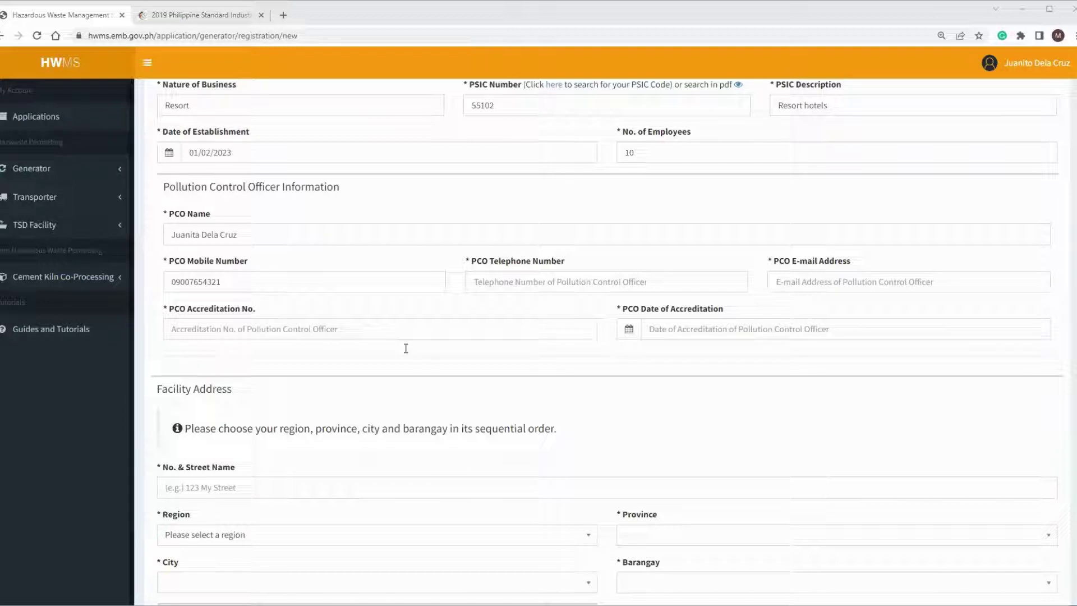
pyautogui.click(676, 283)
pyautogui.hotkey('ctrl', 'v')
pyautogui.press('Tab')
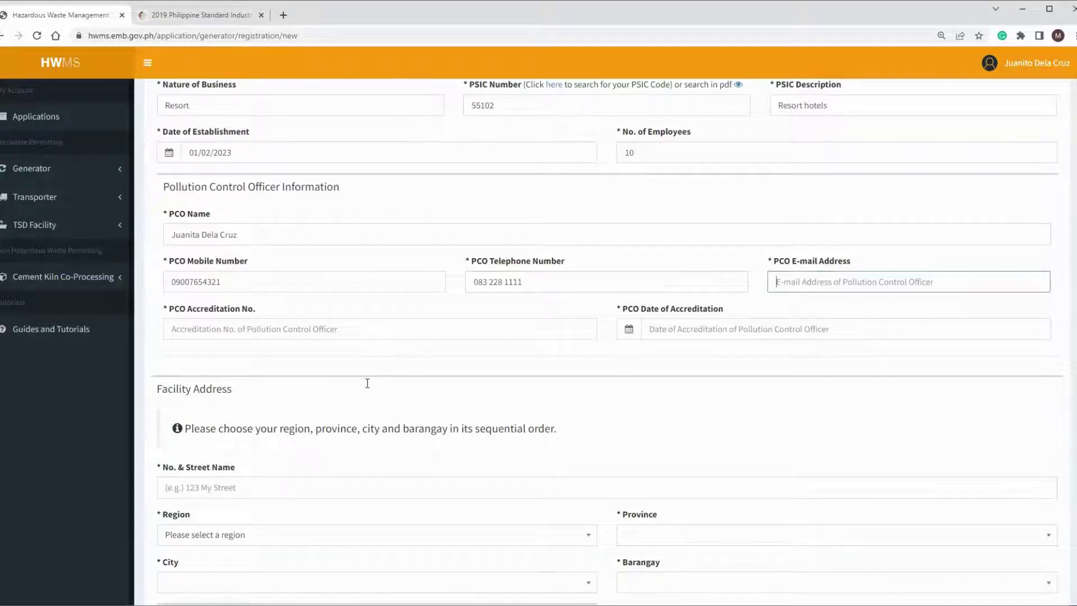
# Step: Paste the PCO e-mail and remove stray spaces from the PCO and establishment telephone numbers
pyautogui.hotkey('alt', 'Tab')
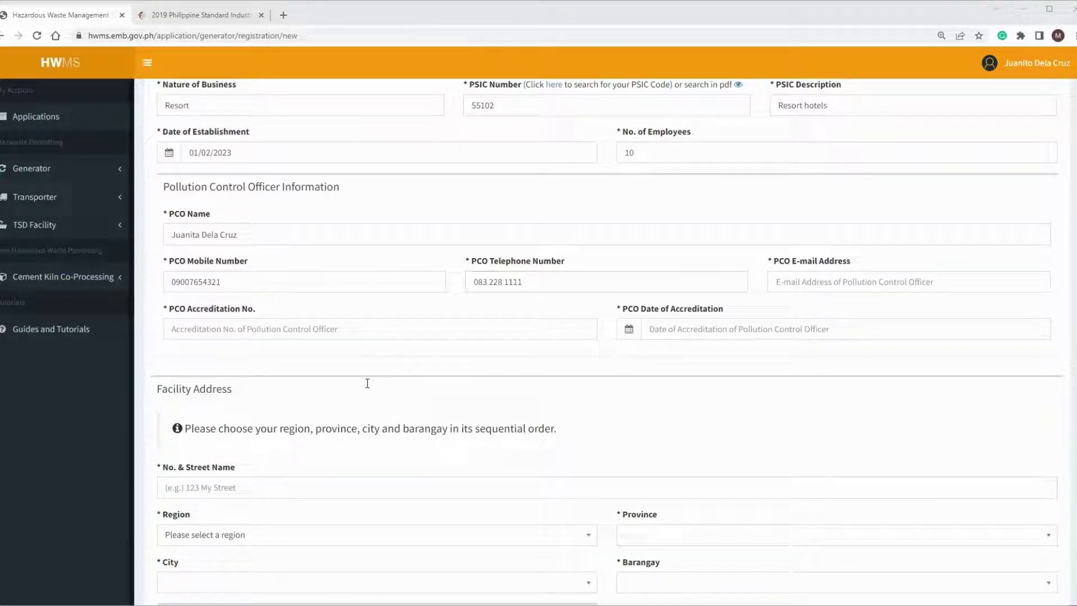
pyautogui.hotkey('alt', 'Tab')
pyautogui.hotkey('ctrl', 'v')
pyautogui.click(511, 279)
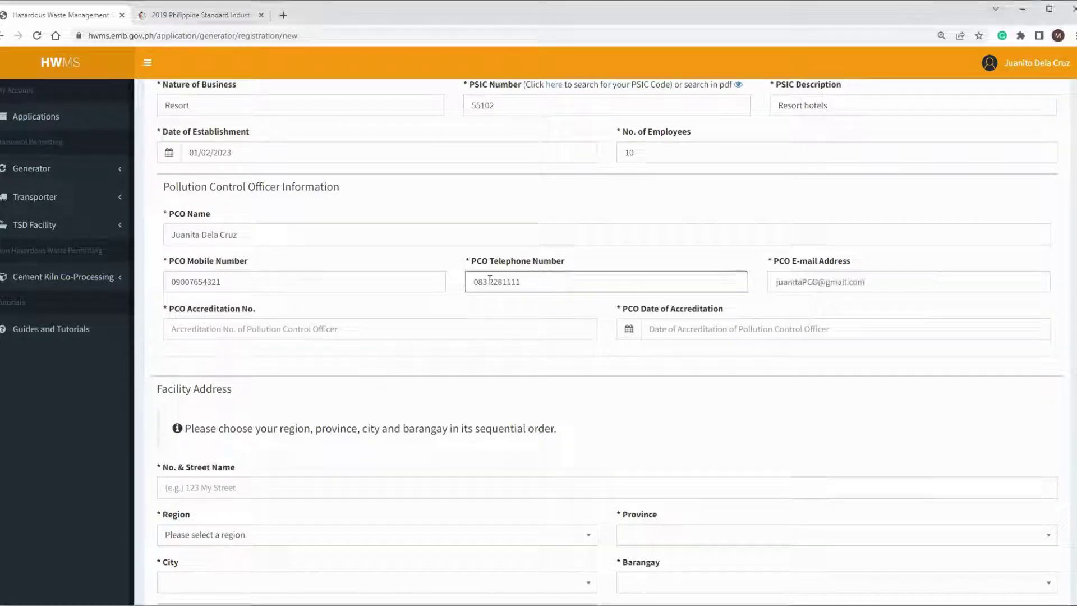
pyautogui.press('BackSpace')
pyautogui.scroll(2, 799, 150)
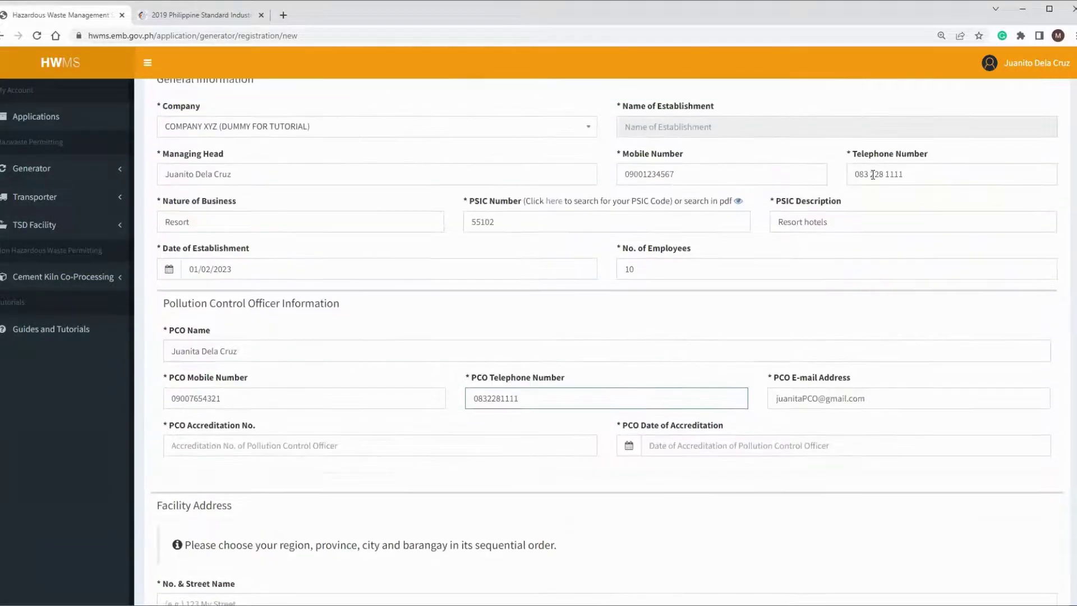
pyautogui.click(873, 174)
pyautogui.press('BackSpace')
pyautogui.press('BackSpace')
pyautogui.scroll(-3, 573, 292)
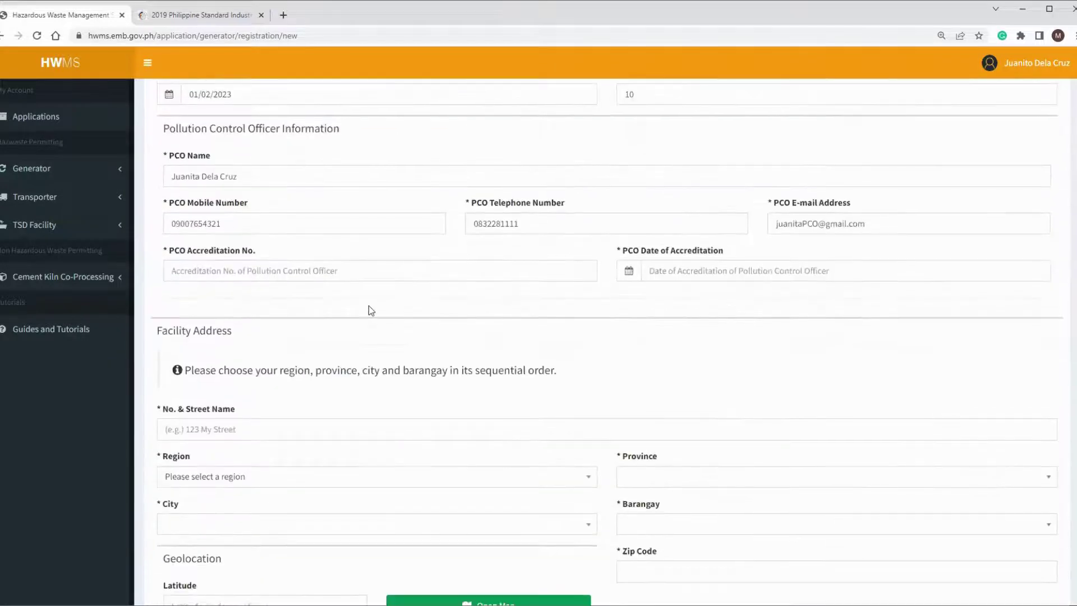
# Step: Enter the PCO accreditation number with accreditation date 01/30/2023
pyautogui.click(285, 273)
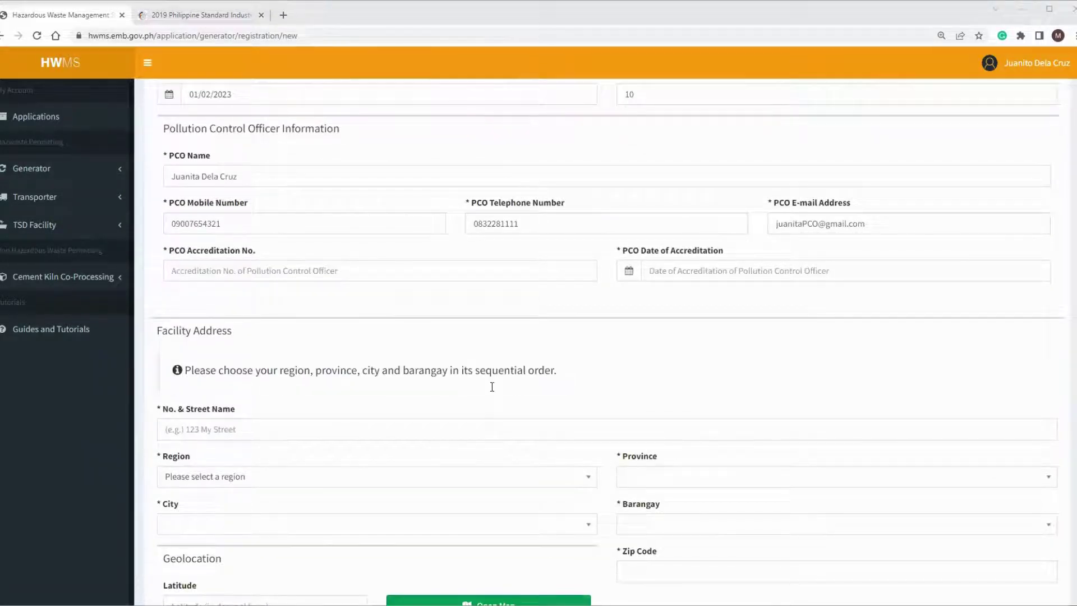
pyautogui.click(704, 254)
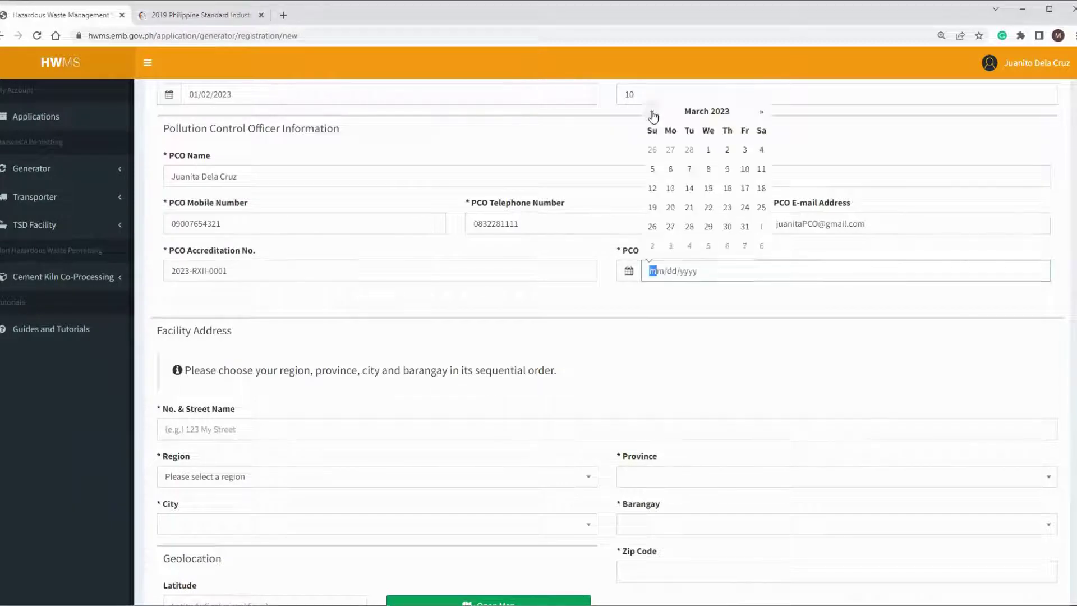
pyautogui.click(652, 112)
pyautogui.click(652, 112)
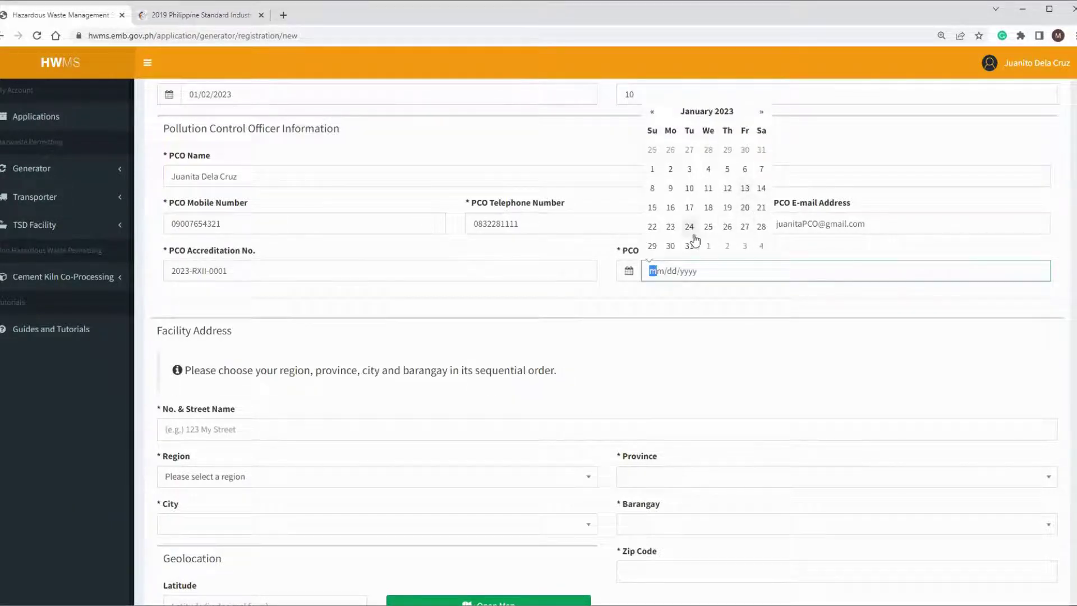
pyautogui.click(671, 246)
pyautogui.scroll(-1, 241, 406)
pyautogui.scroll(-2, 242, 406)
# Step: Enter the facility's street name and choose Region 12, South Cotabato, City of Koronadal
pyautogui.click(235, 259)
pyautogui.write('Juan Street')
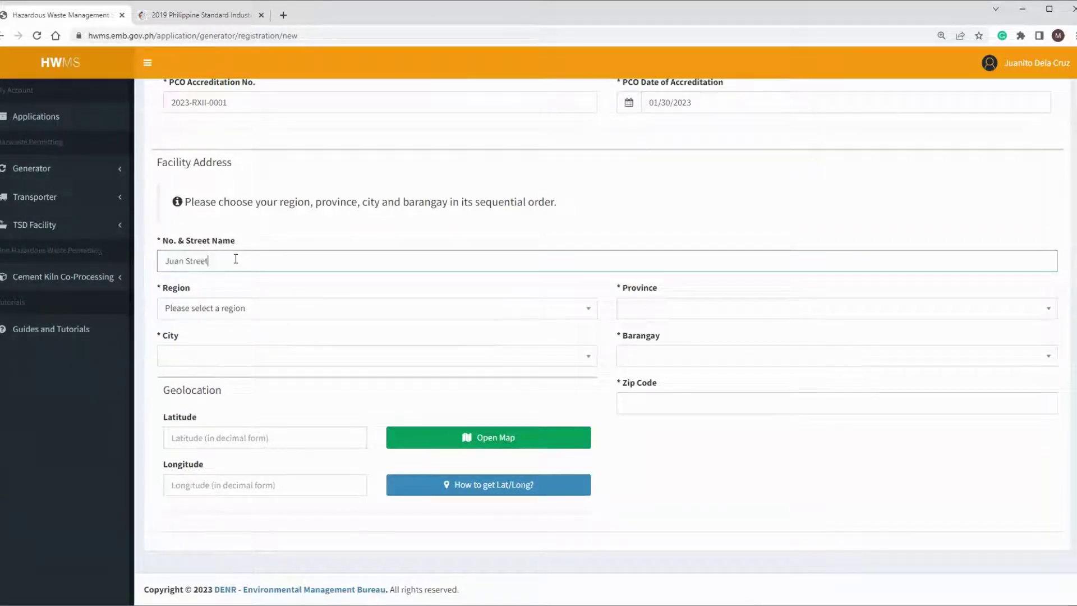
pyautogui.click(282, 310)
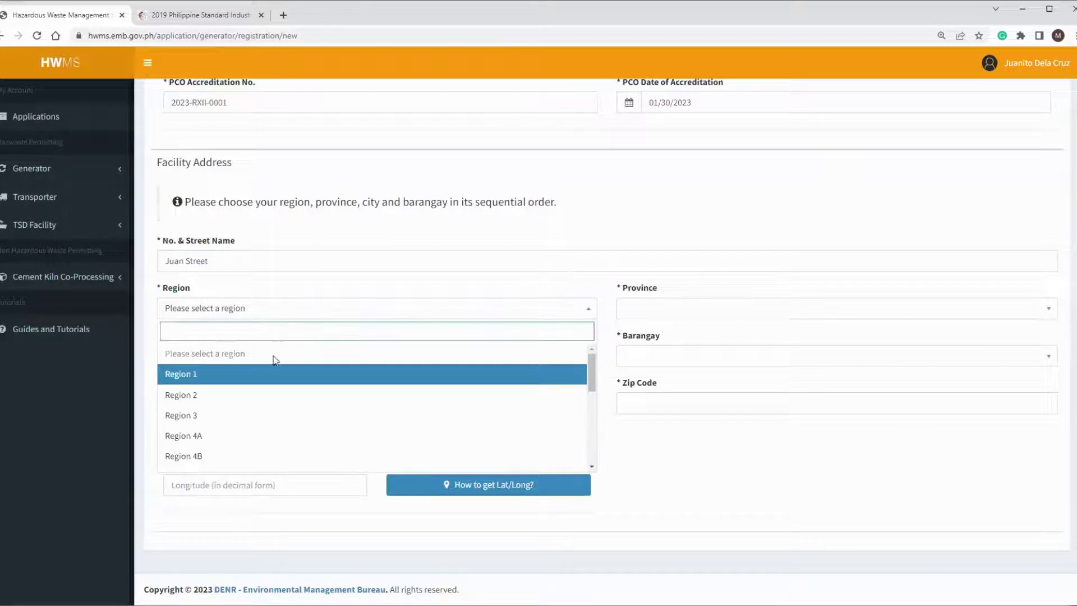
pyautogui.scroll(-3, 273, 364)
pyautogui.click(214, 445)
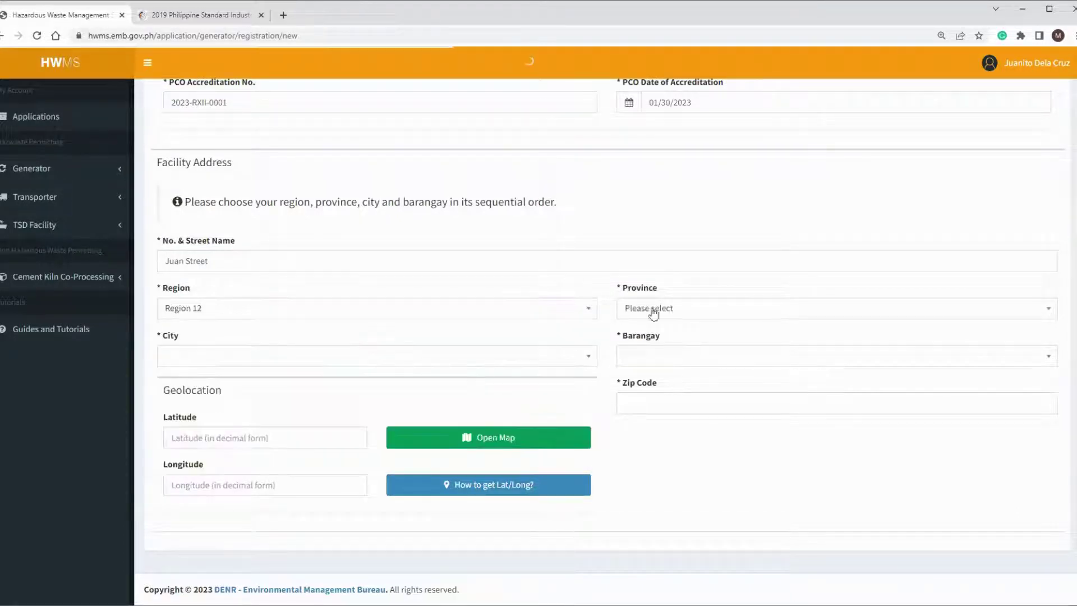
pyautogui.click(684, 314)
pyautogui.click(680, 392)
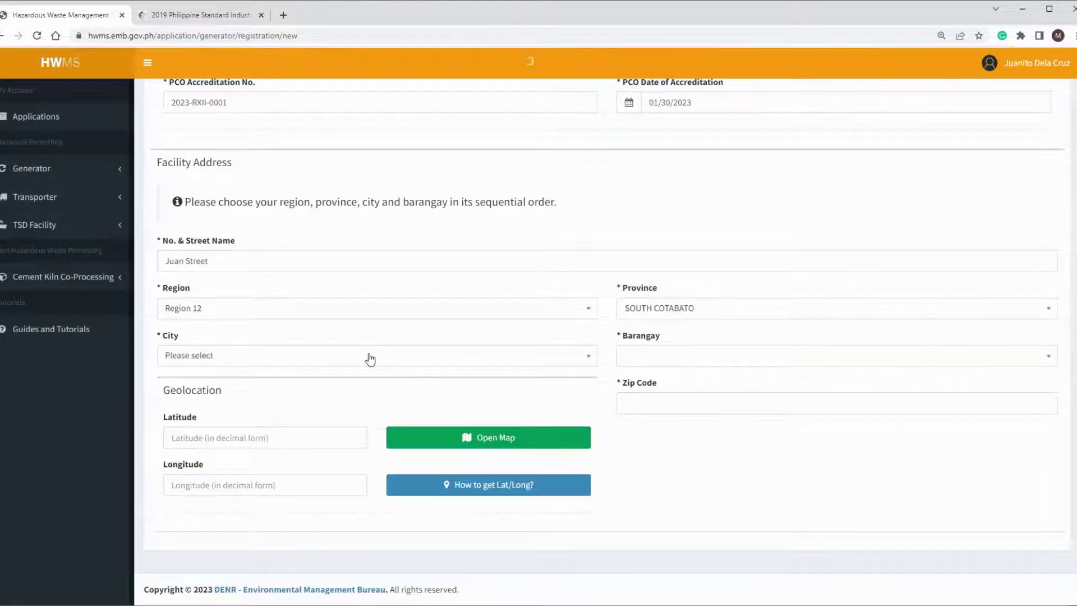
pyautogui.click(370, 358)
pyautogui.click(248, 462)
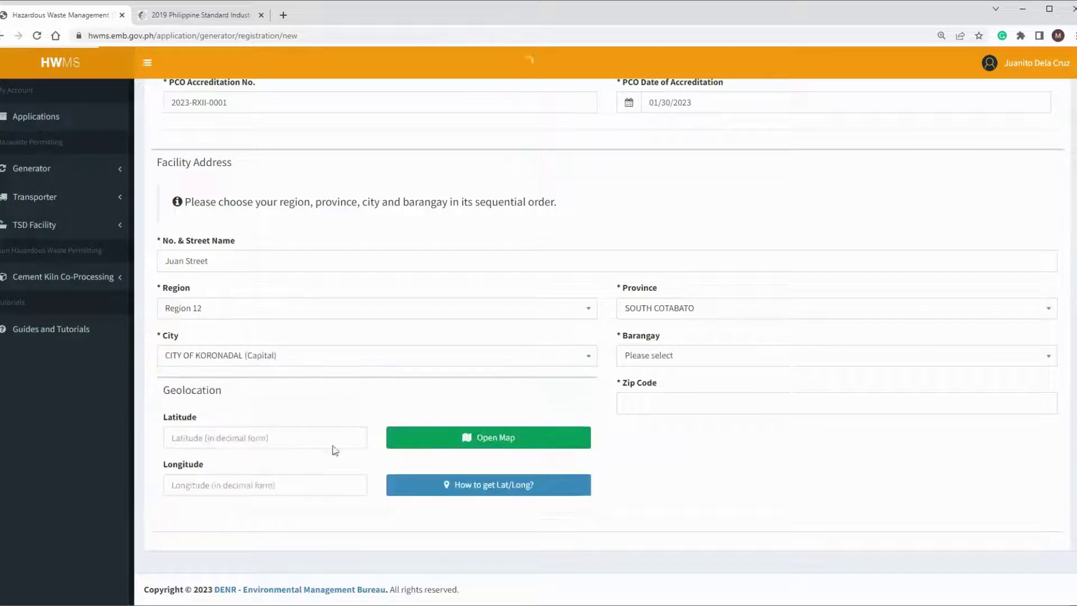
# Step: Choose barangay Carpenter Hill, enter zip 9506, and paste the latitude and longitude
pyautogui.click(671, 359)
pyautogui.scroll(-1, 681, 441)
pyautogui.click(667, 443)
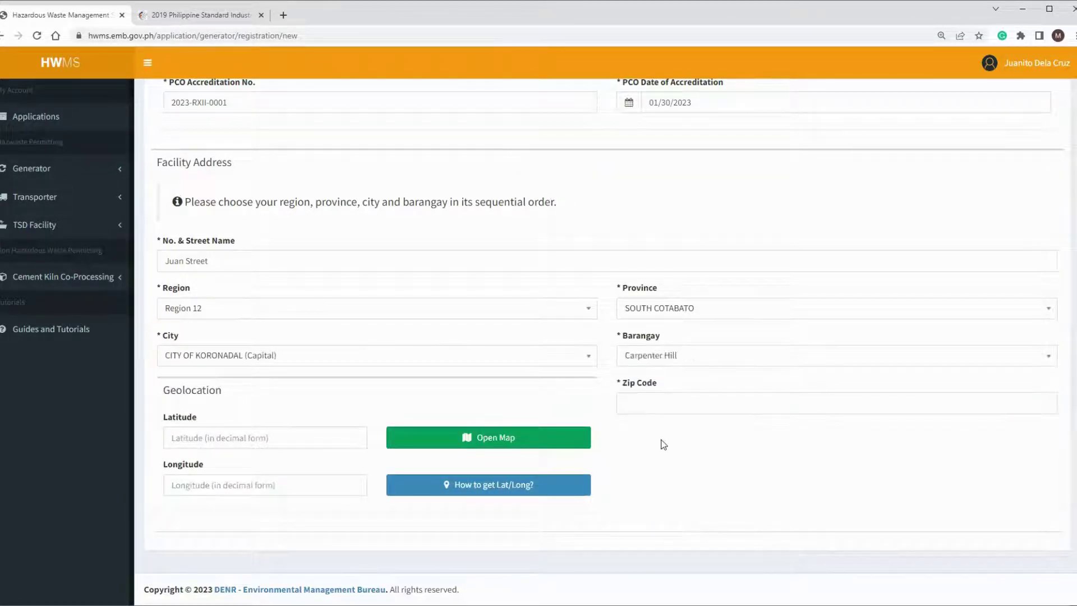
pyautogui.click(650, 408)
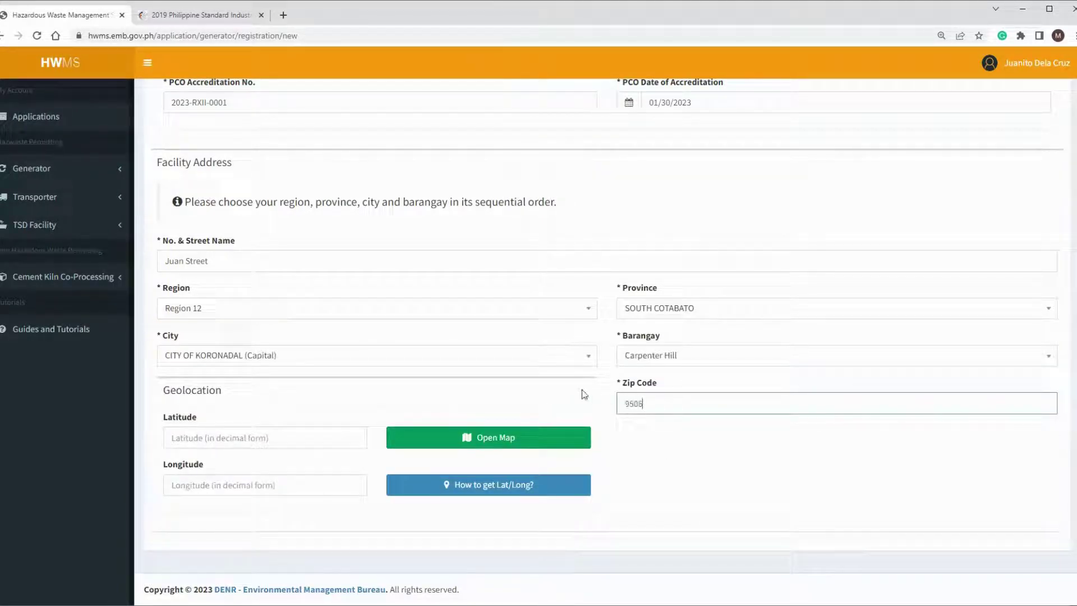
pyautogui.click(236, 440)
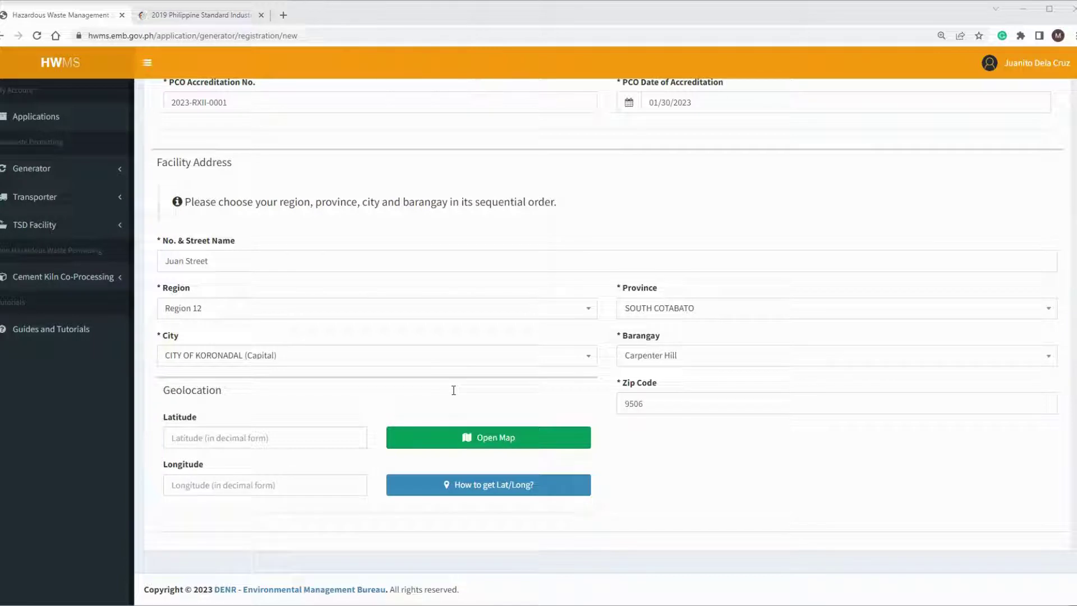
pyautogui.write('6.449428')
pyautogui.press('Tab')
pyautogui.write('124.980569')
pyautogui.scroll(10, 558, 373)
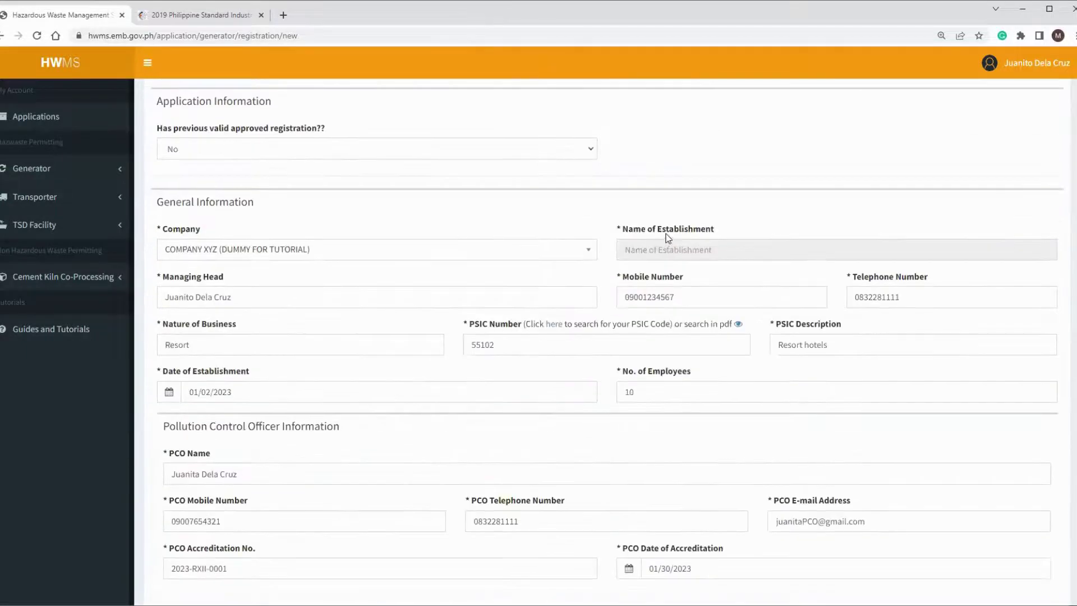
# Step: Submit Basic Information and continue to Step 2's permits list
pyautogui.click(1027, 113)
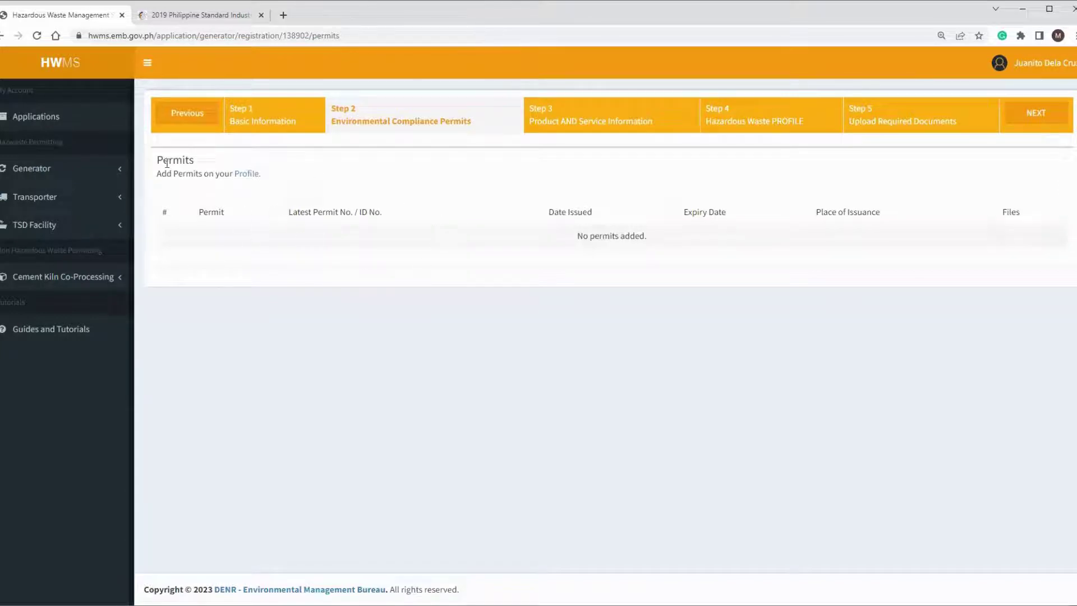
pyautogui.moveTo(166, 163); pyautogui.dragTo(324, 180)
pyautogui.click(317, 179)
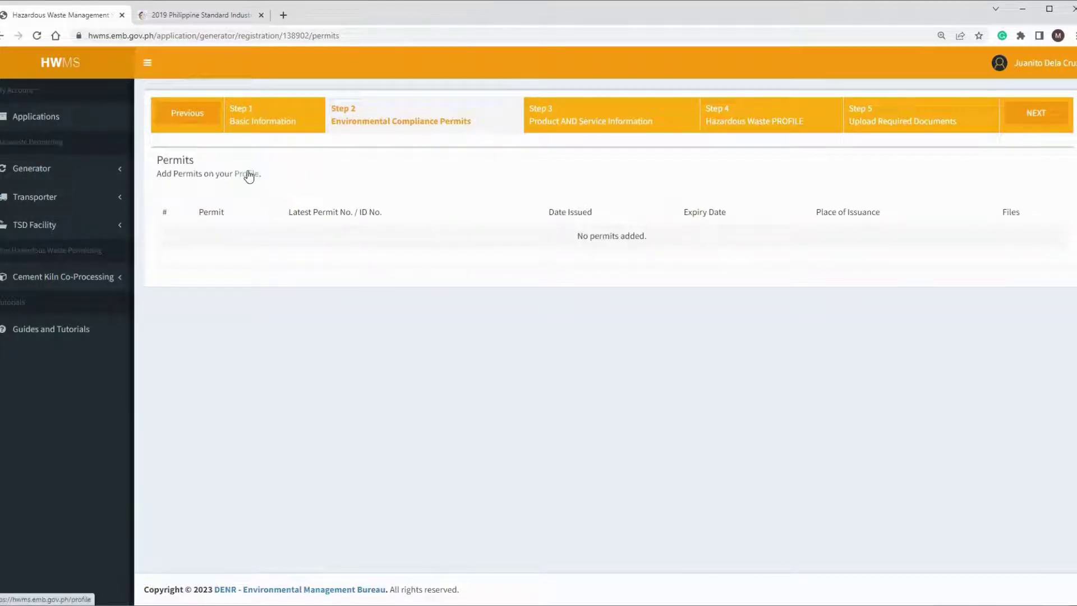
# Step: Go to the Profile page's empty Environmental Compliance Permits section
pyautogui.click(248, 176)
pyautogui.scroll(-1, 279, 331)
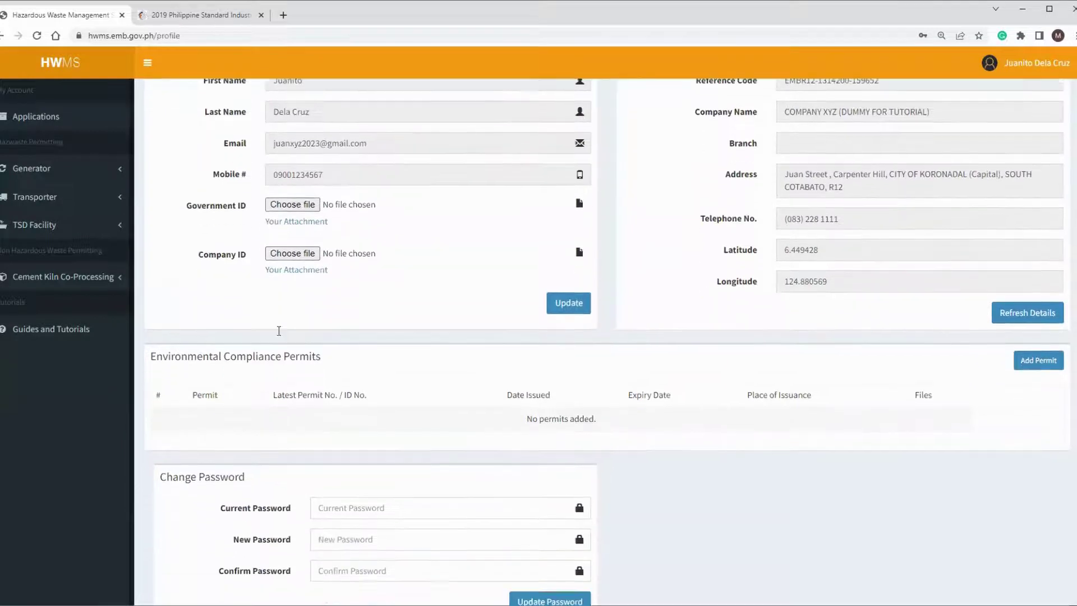
pyautogui.scroll(-1, 279, 331)
pyautogui.moveTo(149, 287); pyautogui.dragTo(373, 292)
pyautogui.click(396, 297)
pyautogui.click(1039, 291)
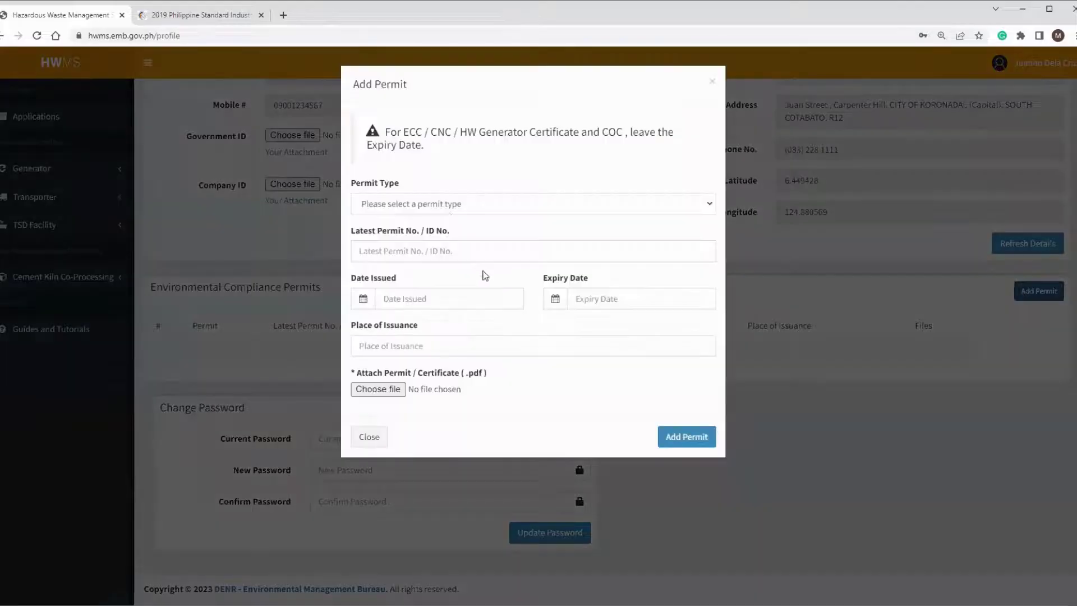
pyautogui.click(426, 208)
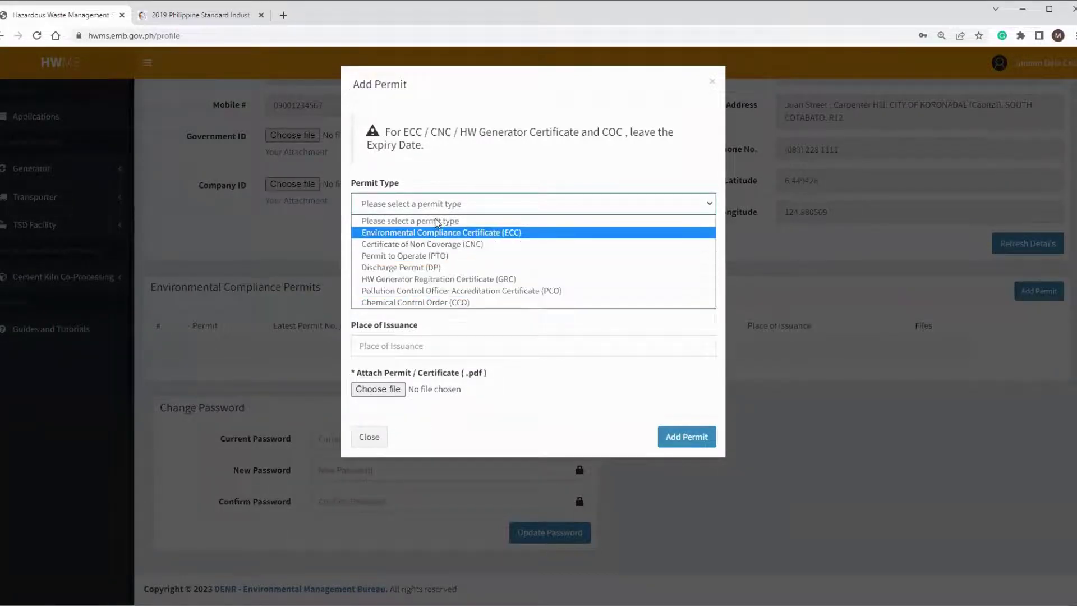
pyautogui.click(459, 234)
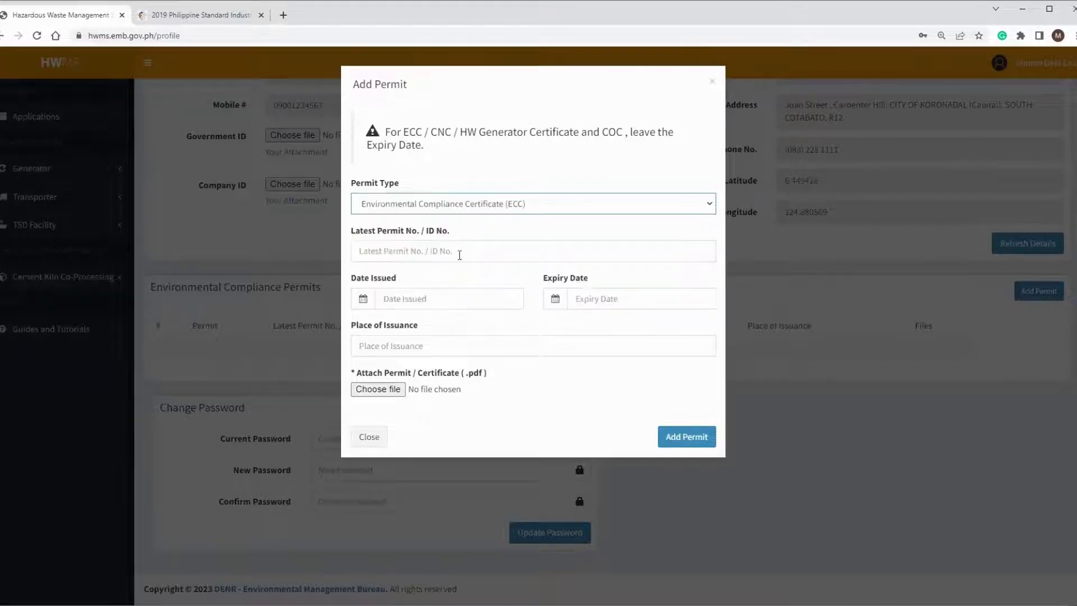
pyautogui.click(385, 253)
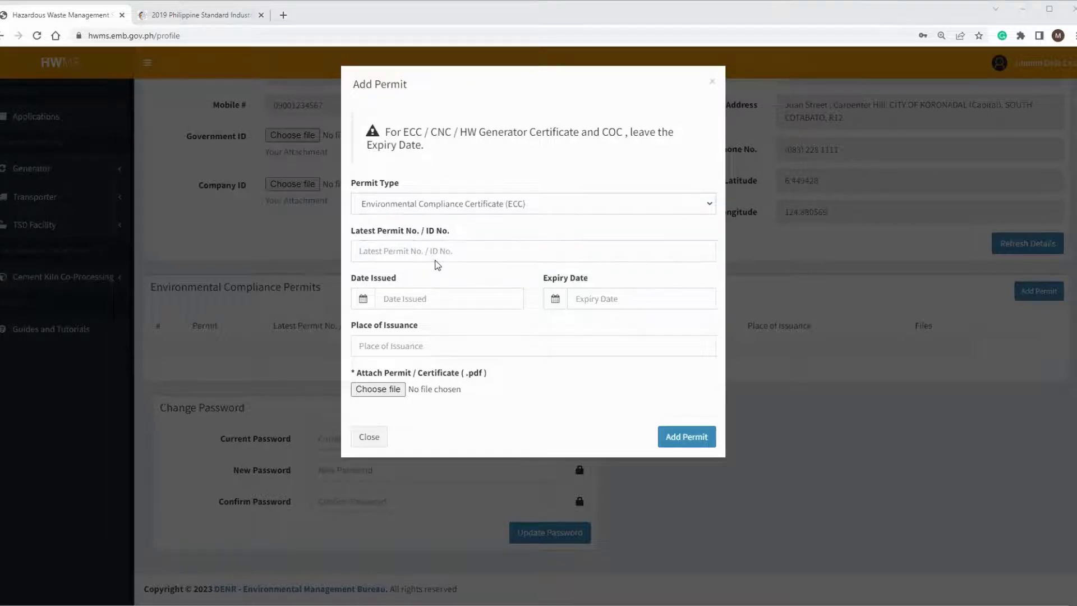
pyautogui.hotkey('alt', 'Tab')
pyautogui.hotkey('ctrl', 'v')
pyautogui.click(463, 305)
pyautogui.click(381, 137)
pyautogui.click(381, 137)
pyautogui.click(381, 137)
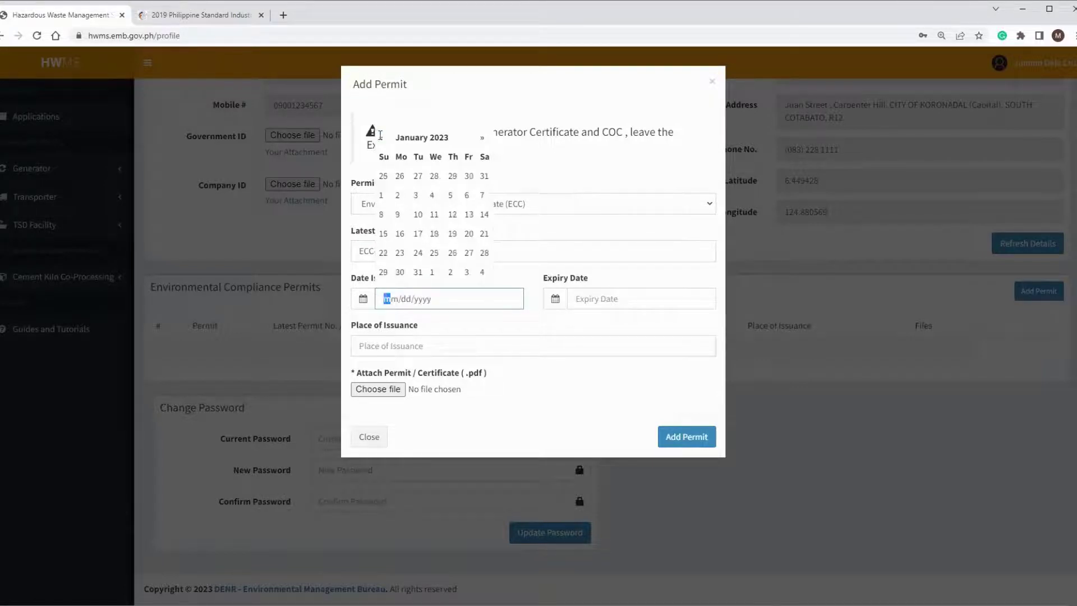
pyautogui.click(394, 195)
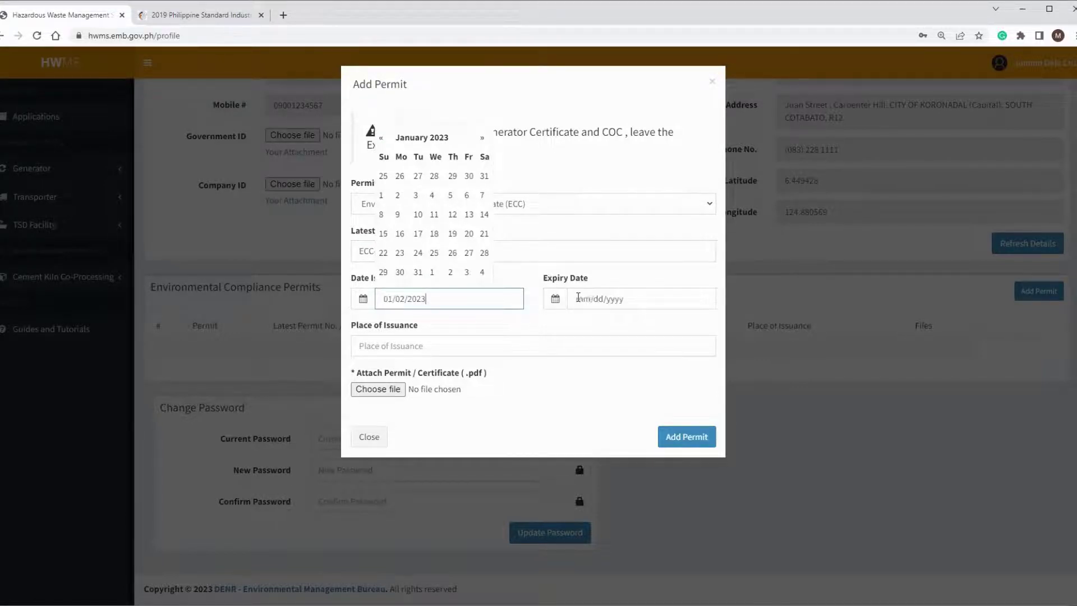
pyautogui.click(533, 173)
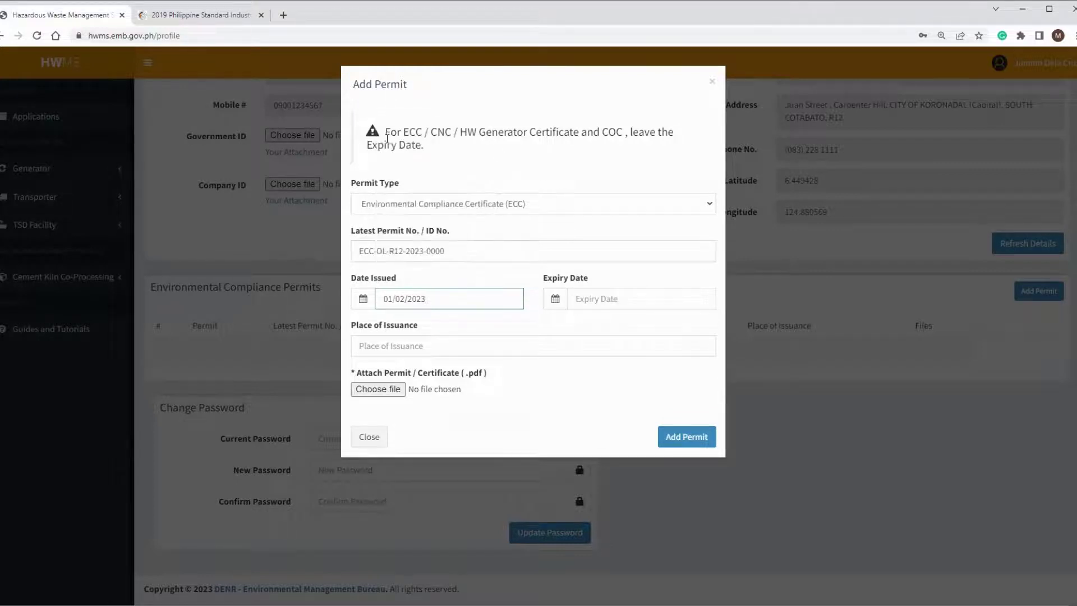
# Step: Set place of issuance to Koronadal City, South Cotabato, attach Sample PDF File.pdf, and save the permit
pyautogui.tripleClick(386, 136)
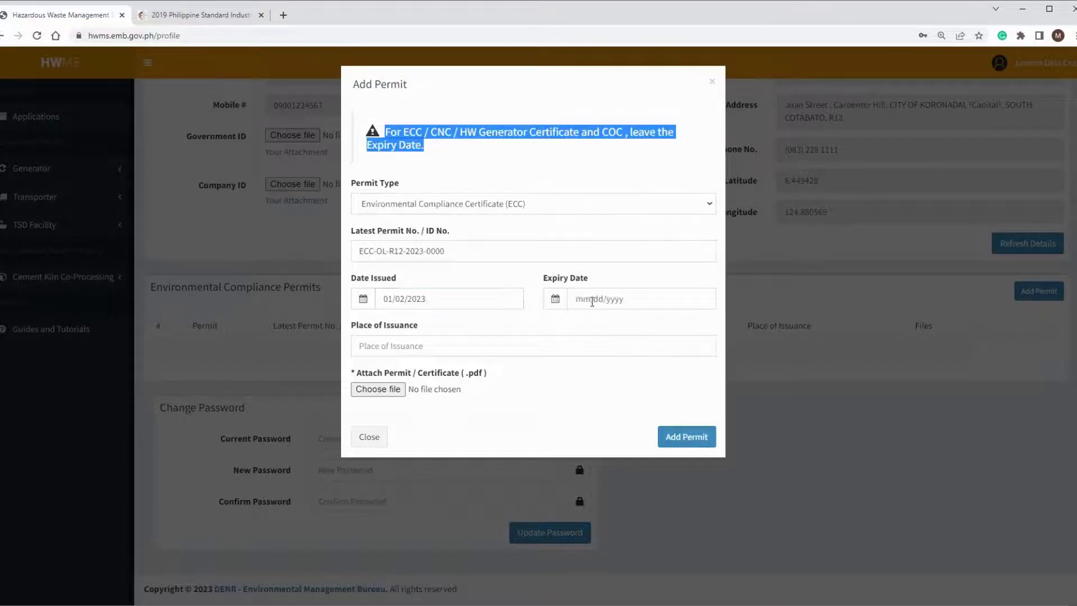
pyautogui.click(411, 348)
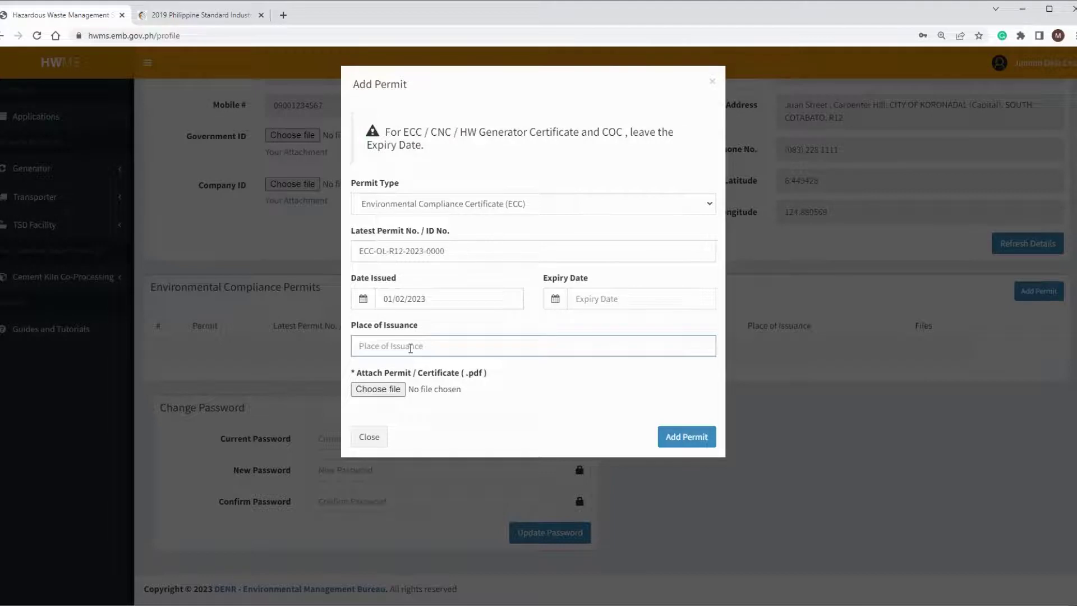
pyautogui.write('Koronadal City, South Cotabatouth Cotabato')
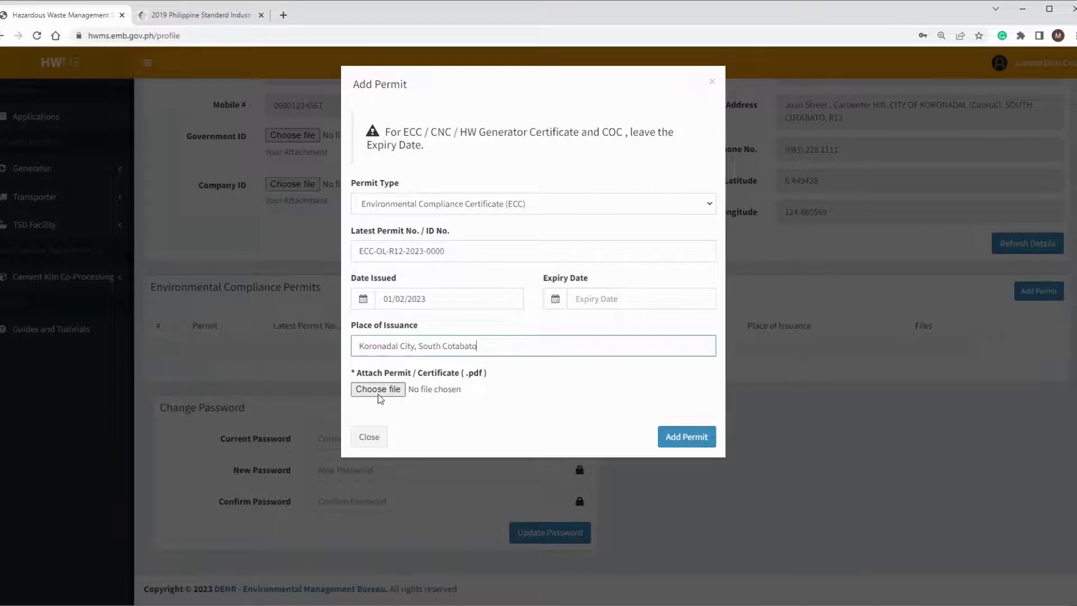
pyautogui.click(380, 395)
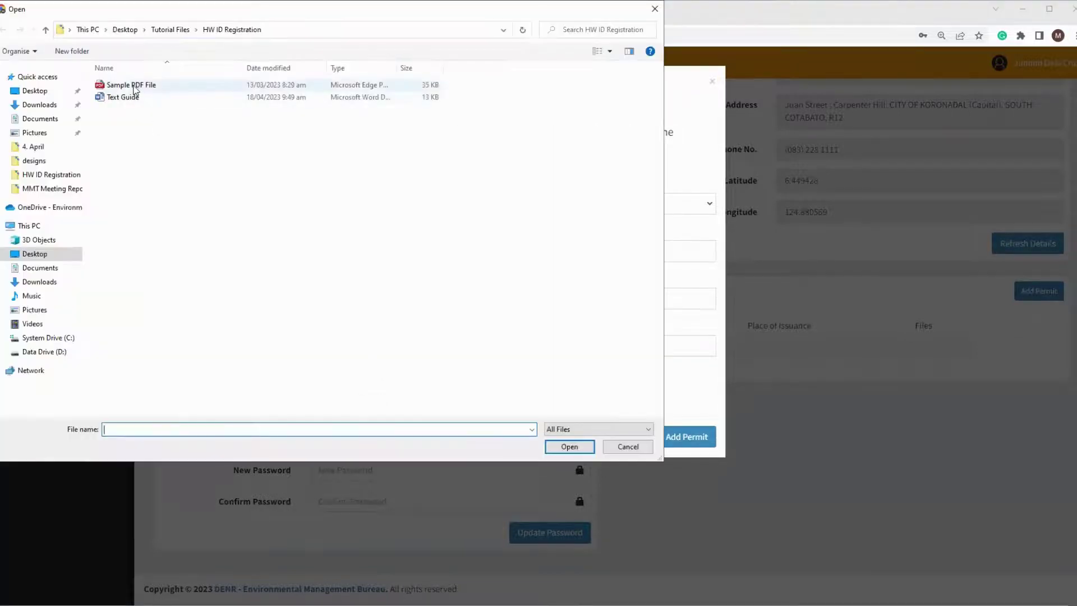
pyautogui.doubleClick(140, 85)
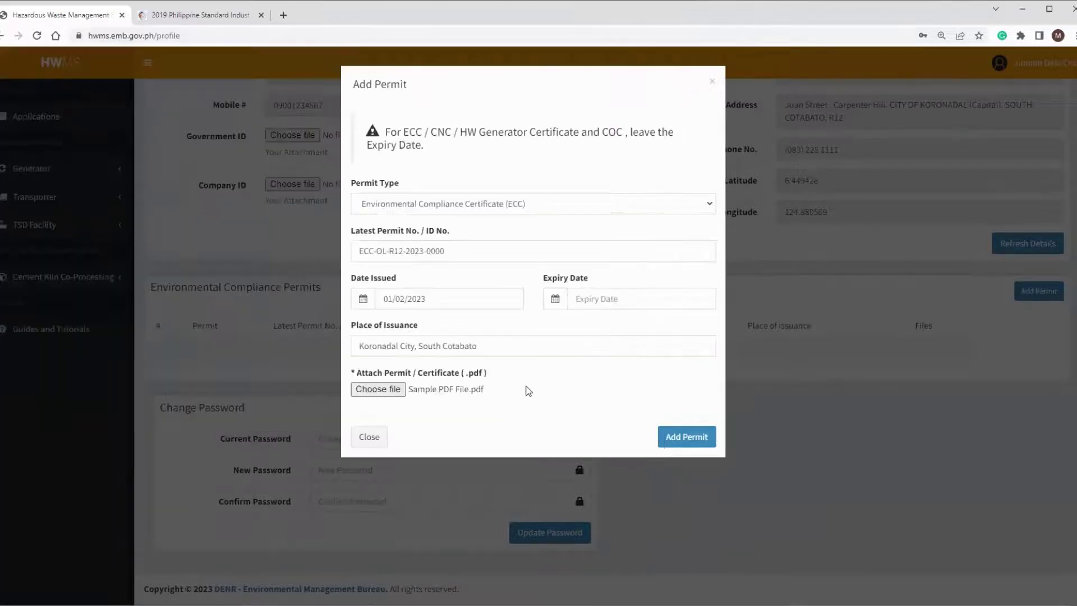
pyautogui.click(680, 439)
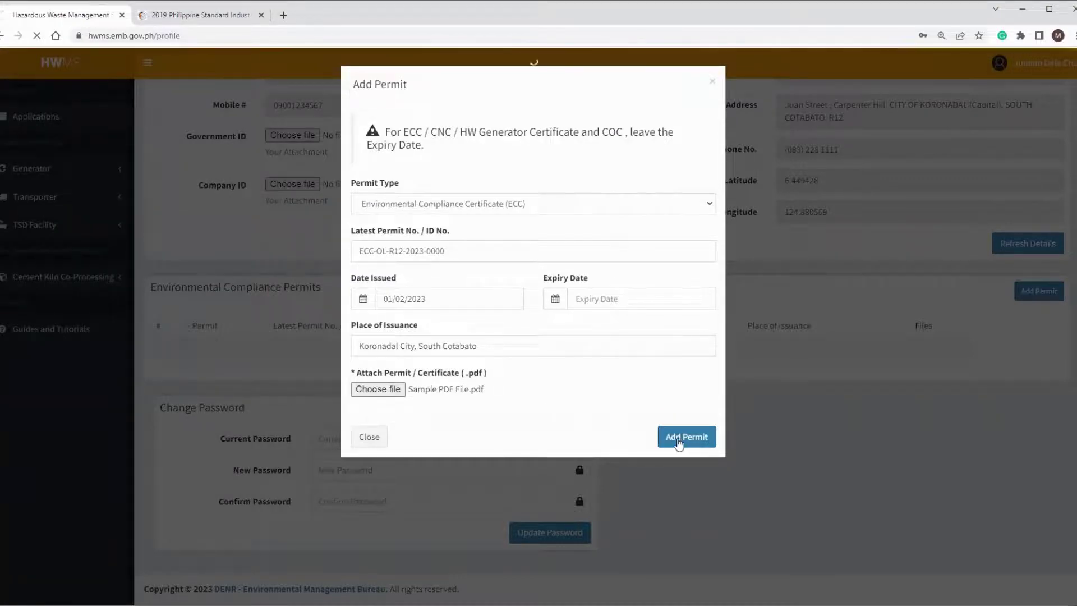
# Step: Resume the unfinished registration from My Applications and advance to Step 2, now listing the ECC permit
pyautogui.scroll(-2, 678, 445)
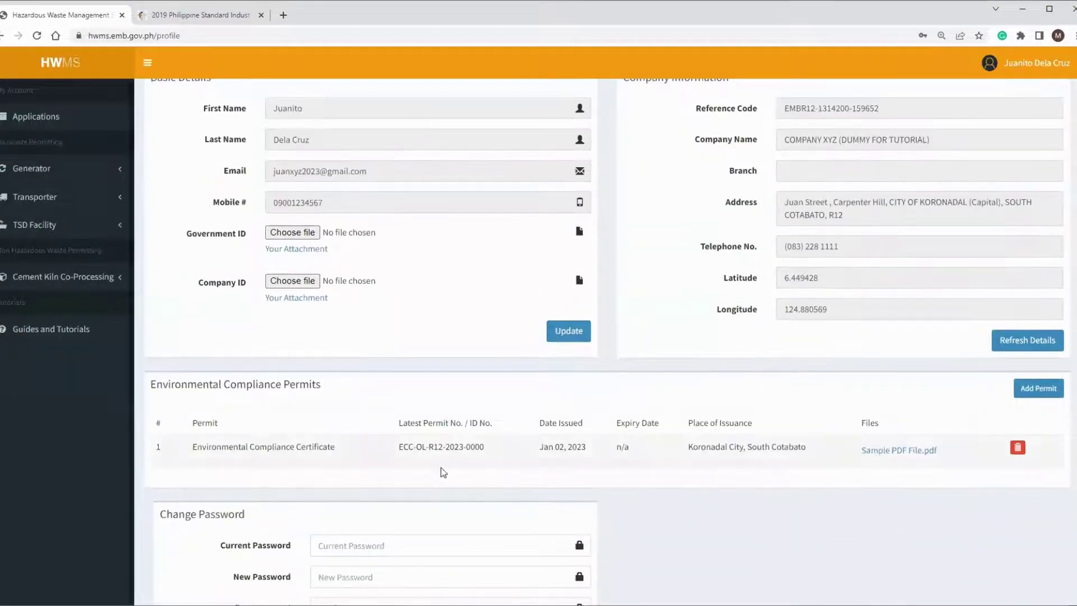
pyautogui.scroll(2, 844, 470)
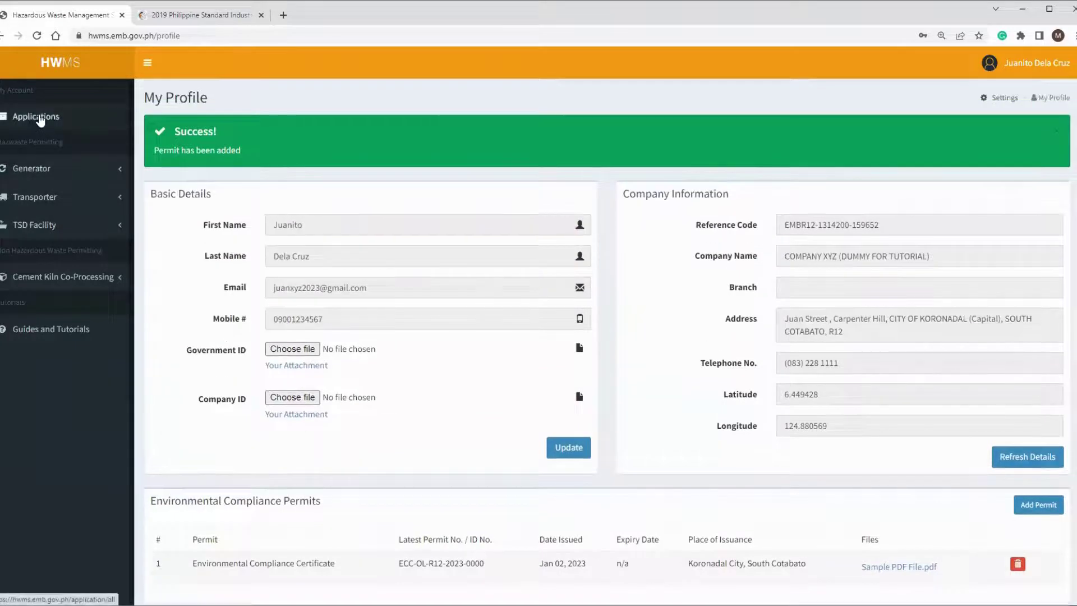
pyautogui.click(38, 117)
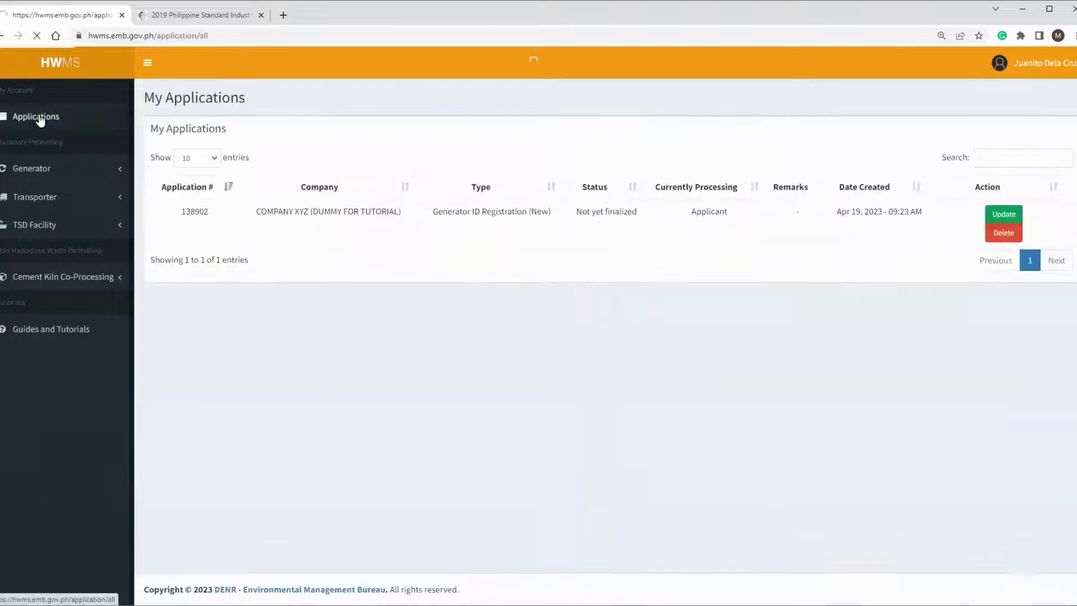
pyautogui.click(999, 218)
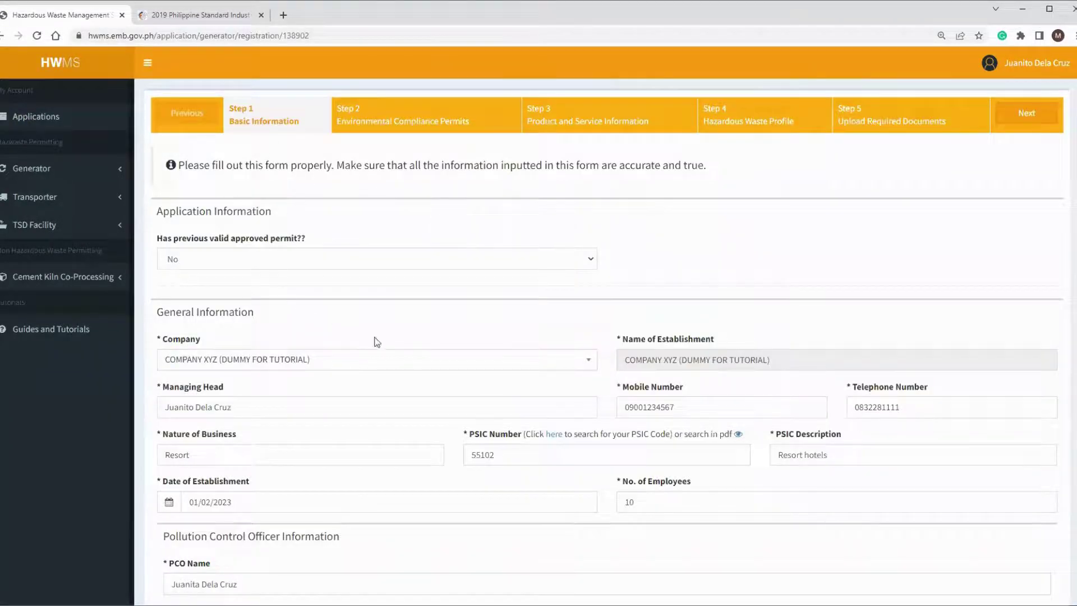
pyautogui.scroll(-8, 500, 365)
pyautogui.scroll(8, 518, 440)
pyautogui.click(1026, 115)
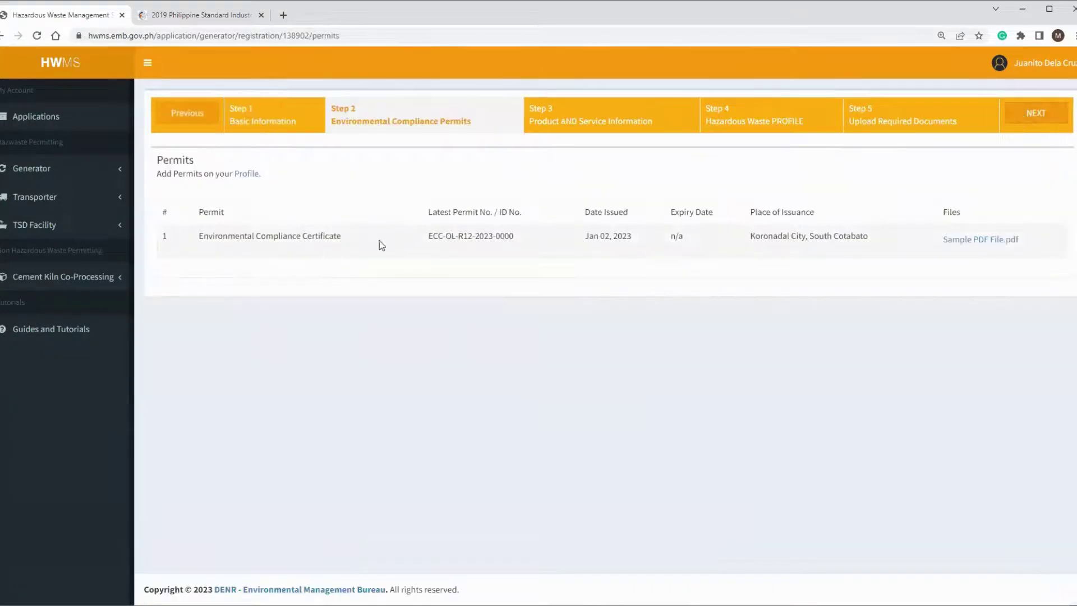
# Step: Add 'Sample Product' to the products list at Step 3
pyautogui.click(1031, 116)
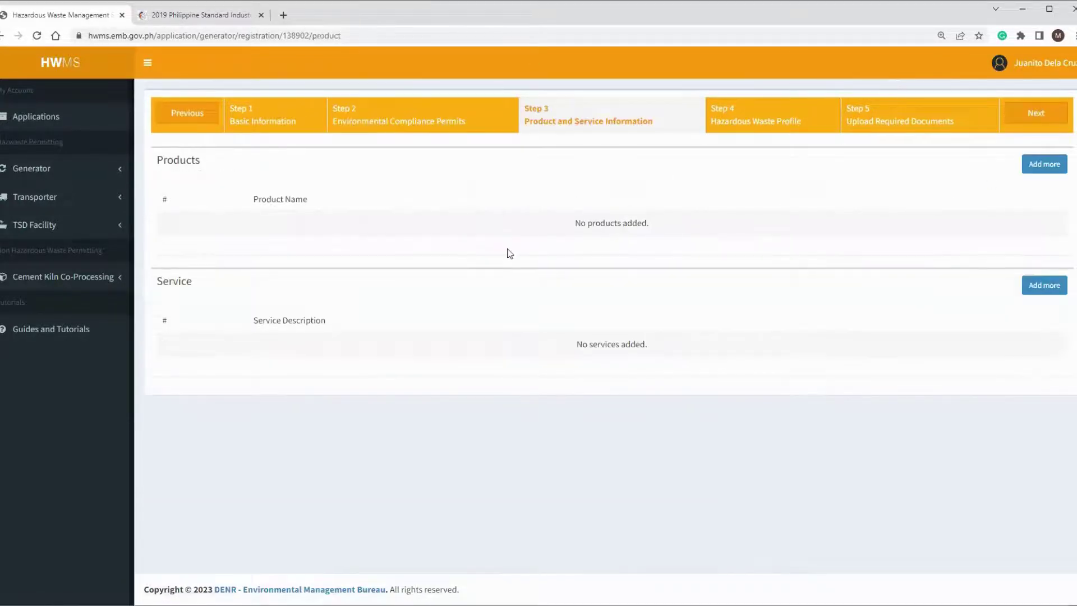
pyautogui.click(1043, 164)
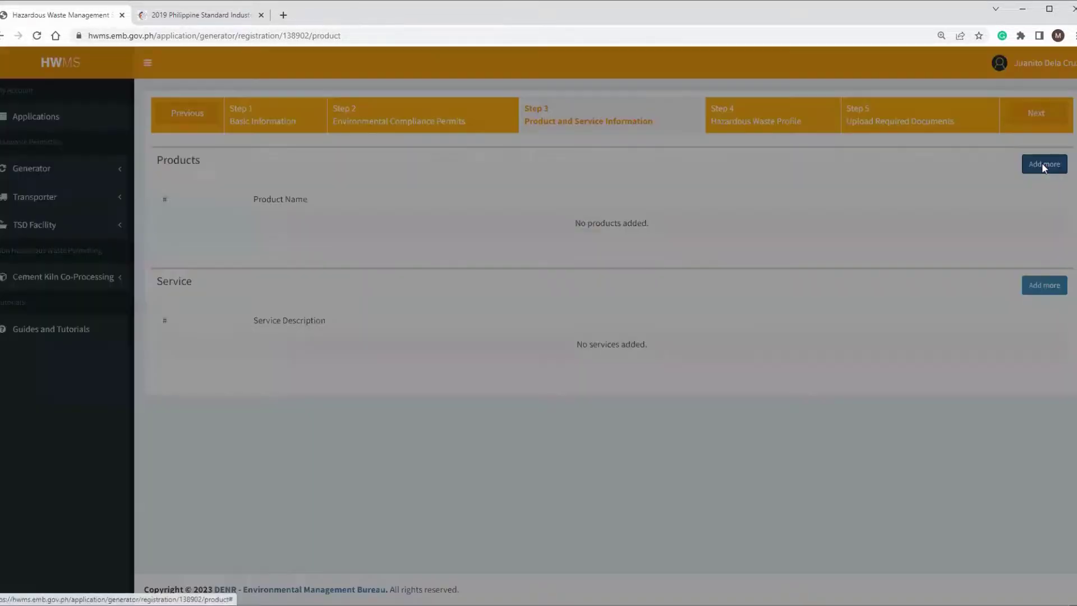
pyautogui.click(490, 136)
pyautogui.write('Sample')
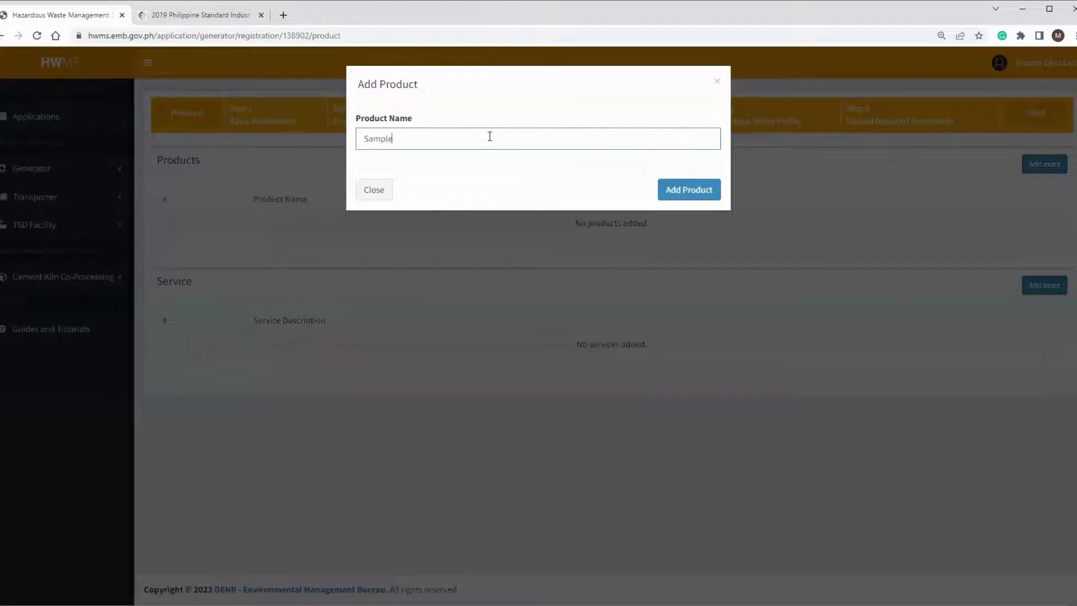
pyautogui.write(' Product')
pyautogui.click(685, 194)
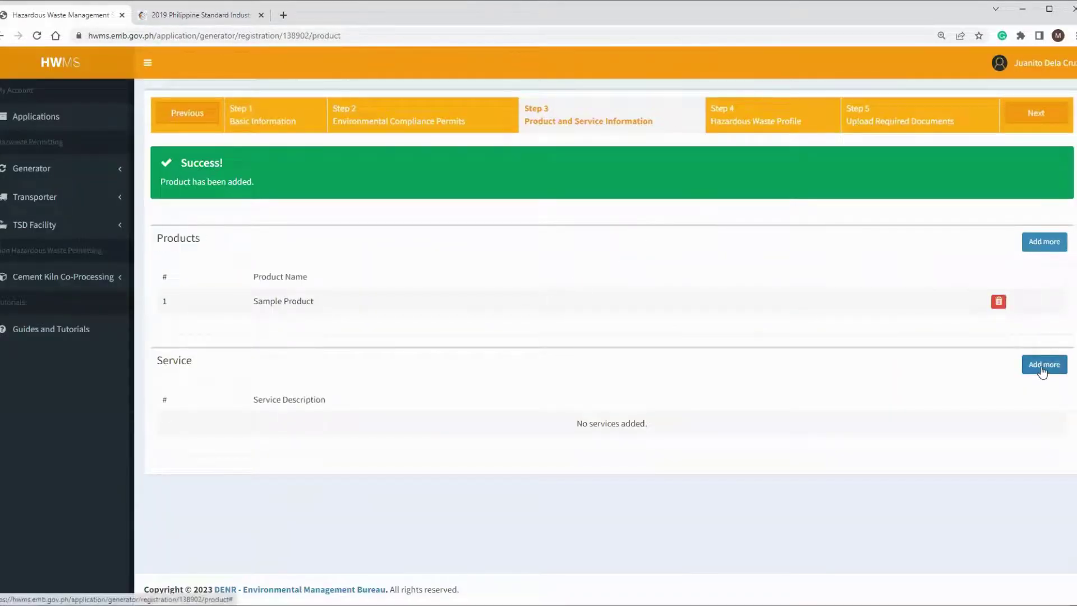
# Step: Add 'Sample Service' to the services list and proceed to the Hazardous Waste Profile step
pyautogui.click(1043, 372)
pyautogui.click(527, 140)
pyautogui.write('Sample S')
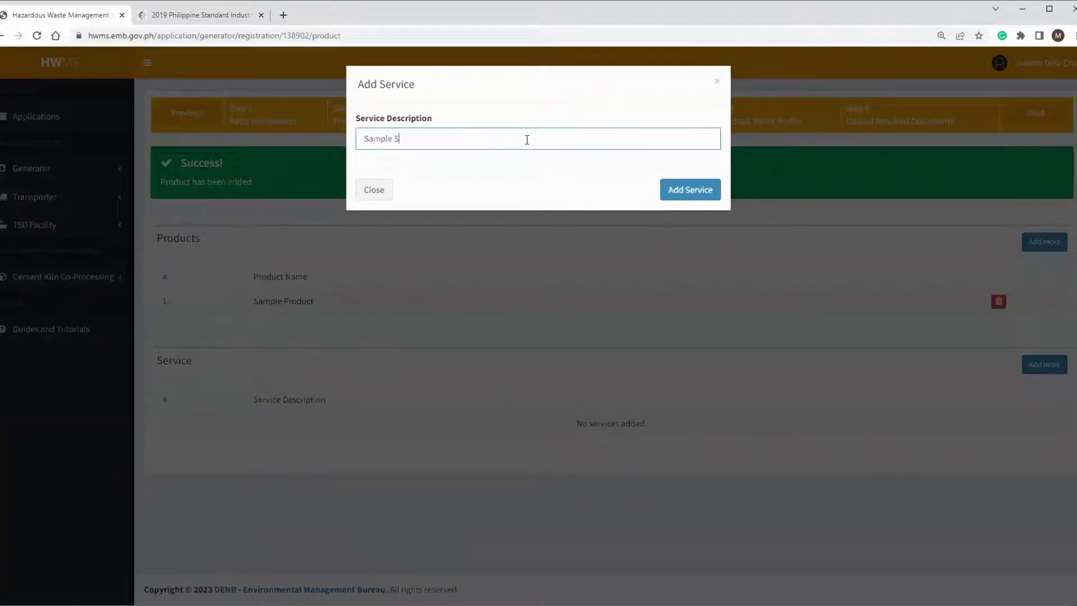
pyautogui.write('ervice')
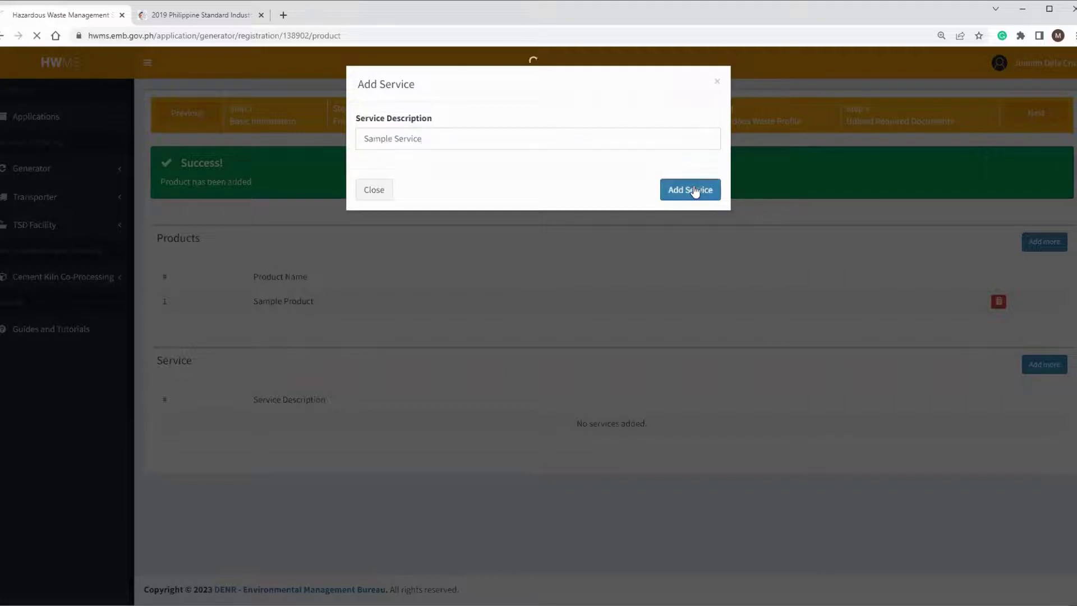
pyautogui.click(695, 190)
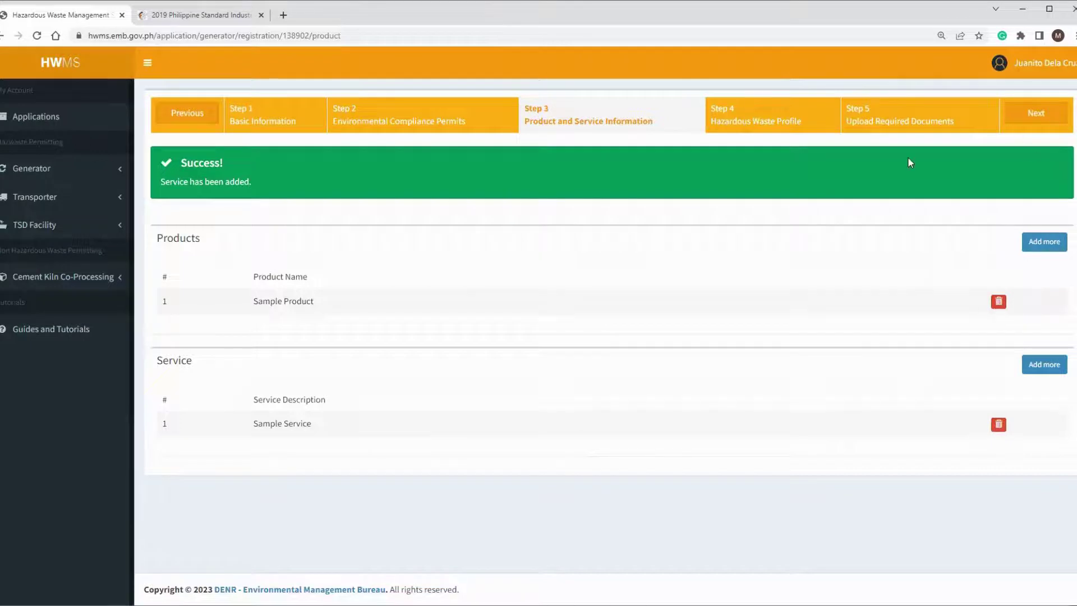
pyautogui.click(1041, 114)
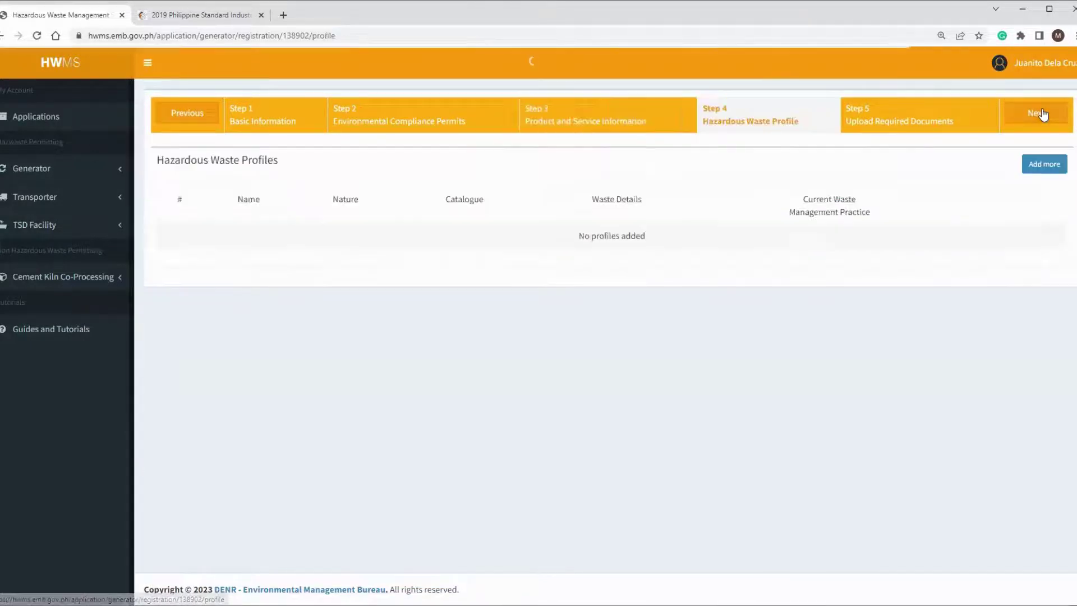
# Step: Start a new waste profile and select D406 - Lead compounds as the waste type
pyautogui.click(1035, 171)
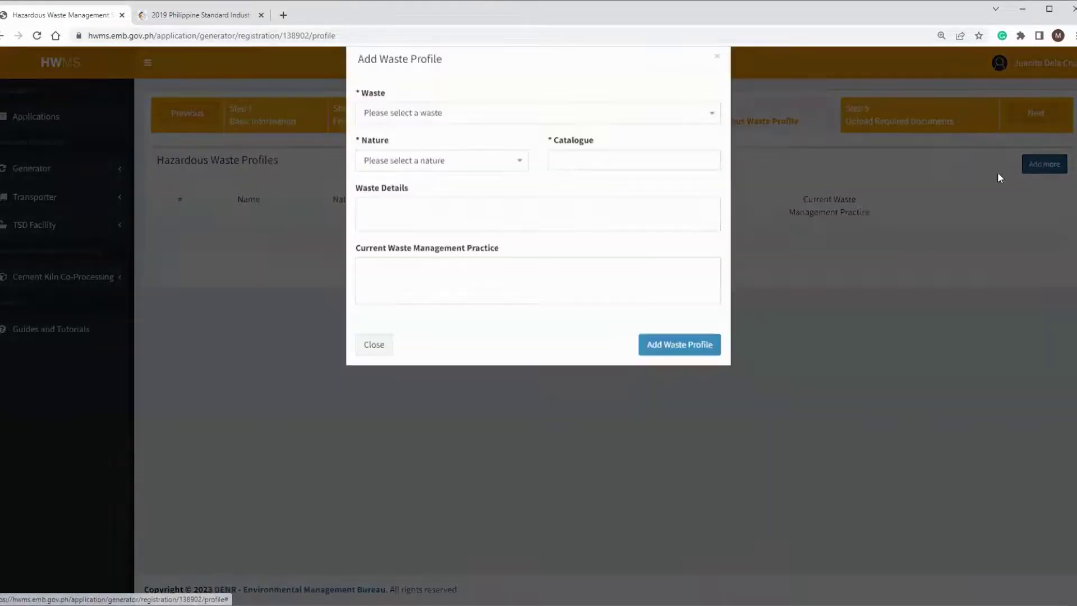
pyautogui.click(429, 140)
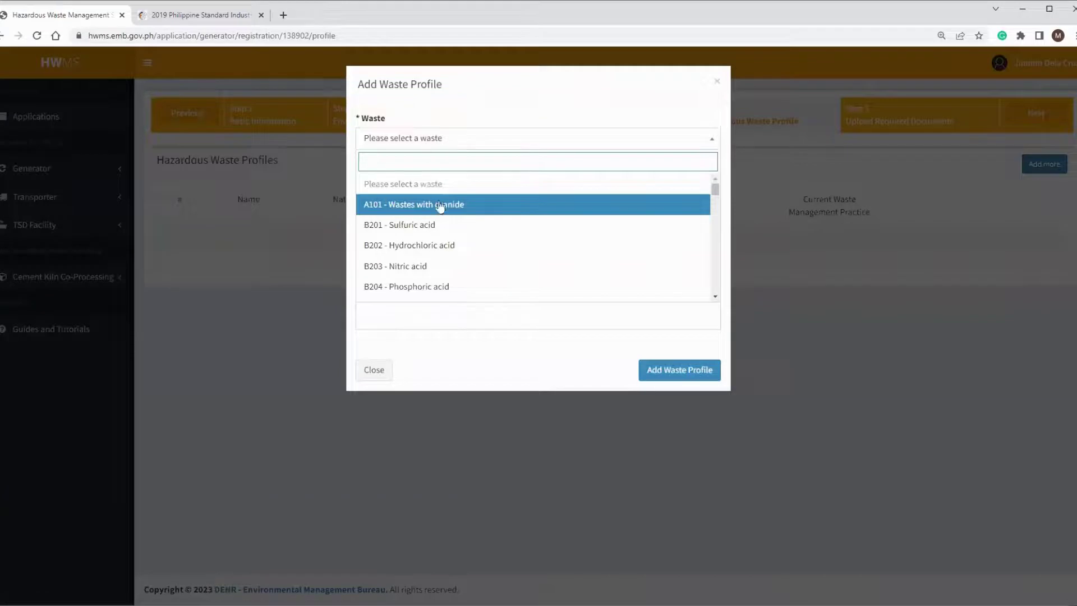
pyautogui.scroll(-8, 440, 213)
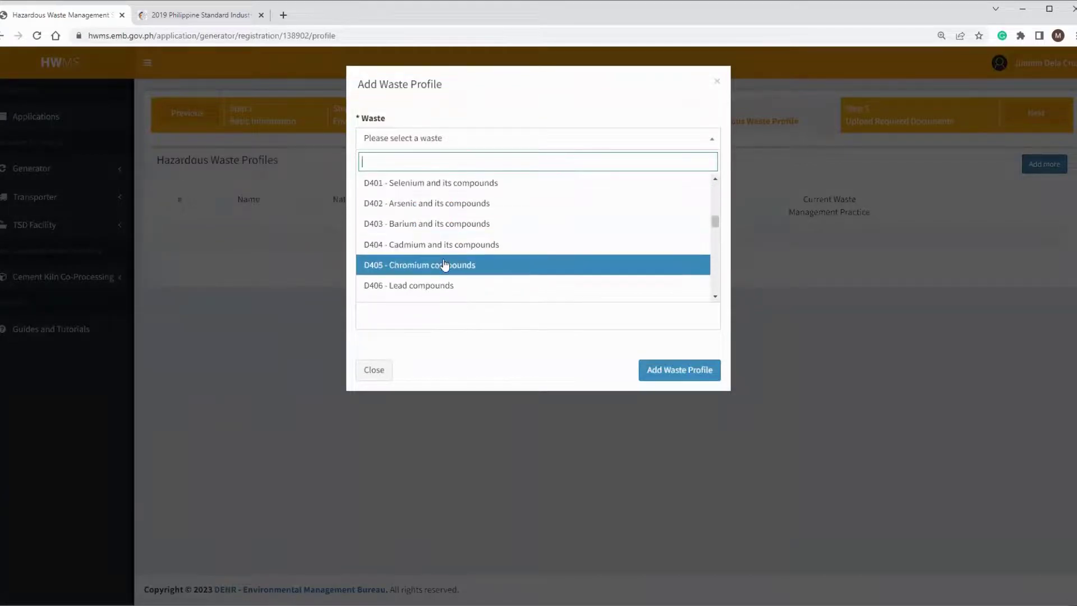
pyautogui.scroll(-5, 446, 267)
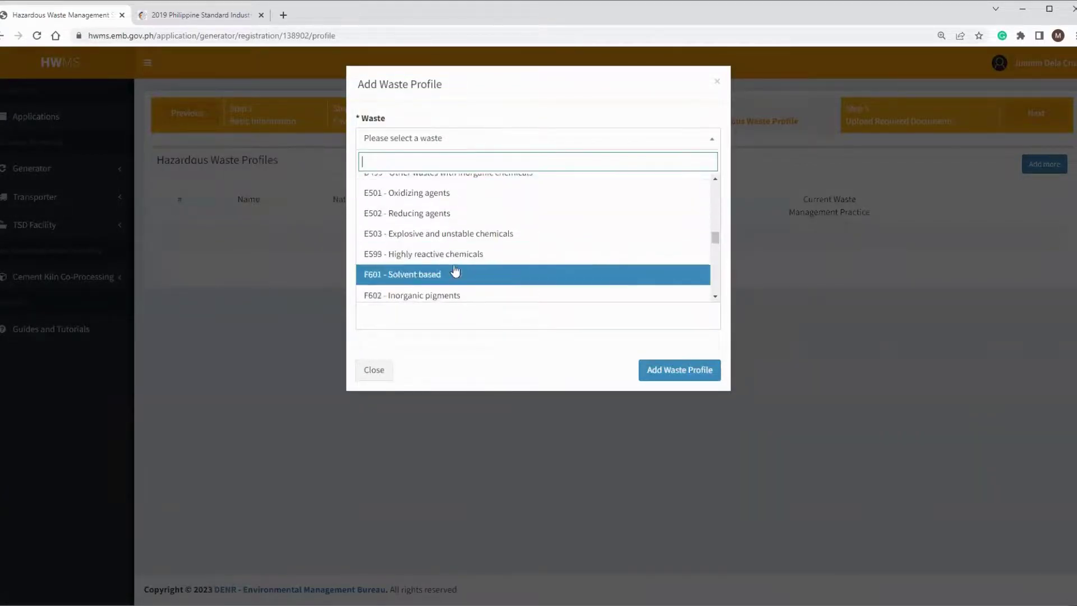
pyautogui.scroll(-3, 454, 270)
pyautogui.scroll(4, 454, 264)
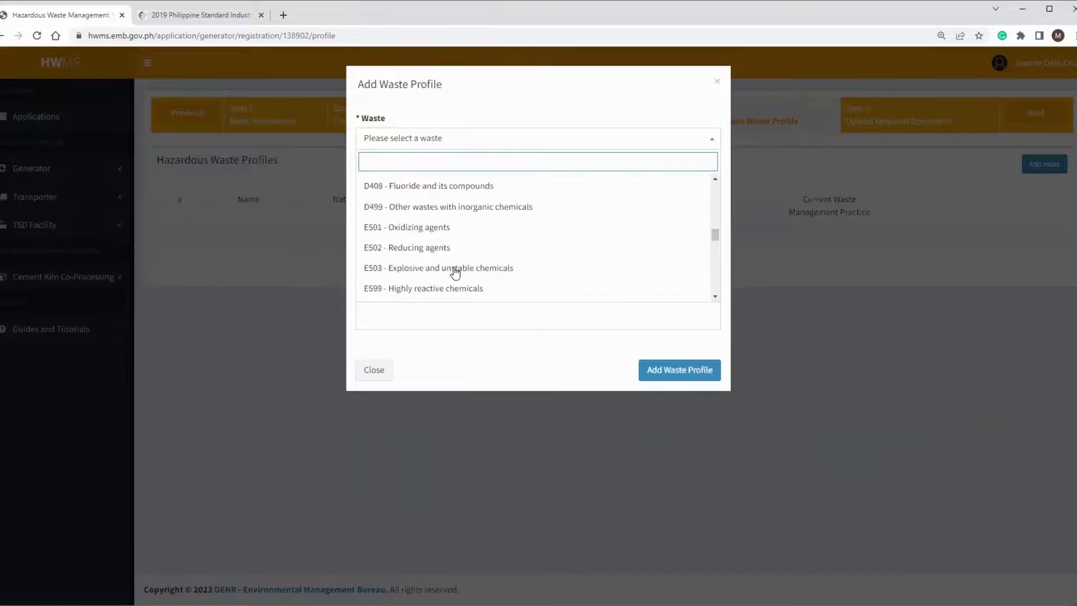
pyautogui.scroll(2, 448, 255)
pyautogui.click(436, 227)
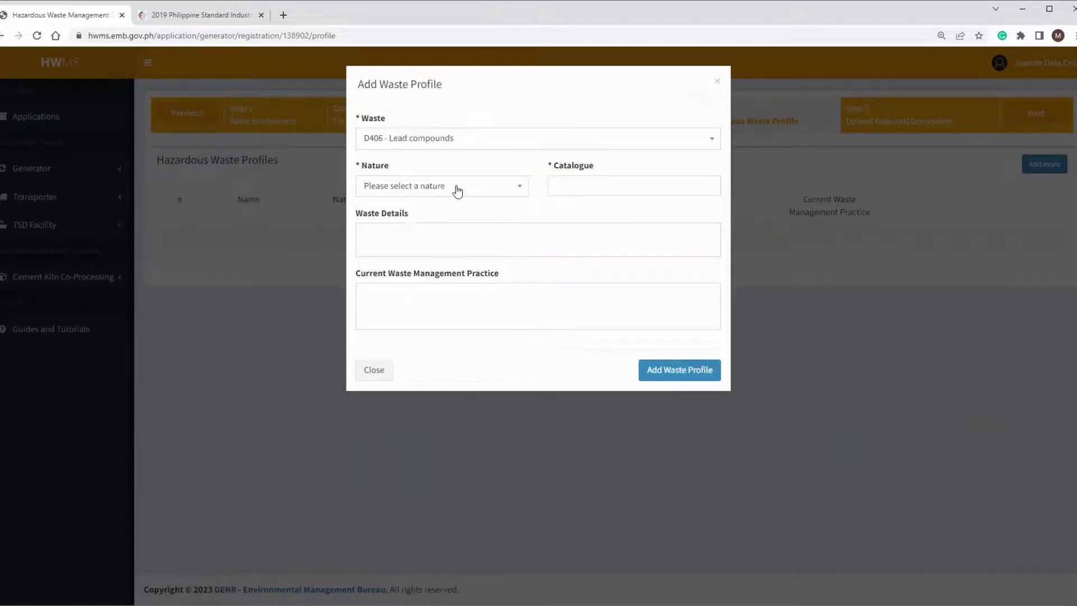
# Step: Set the waste nature to Solid and the catalogue to Toxic
pyautogui.click(457, 188)
pyautogui.click(401, 251)
pyautogui.click(595, 186)
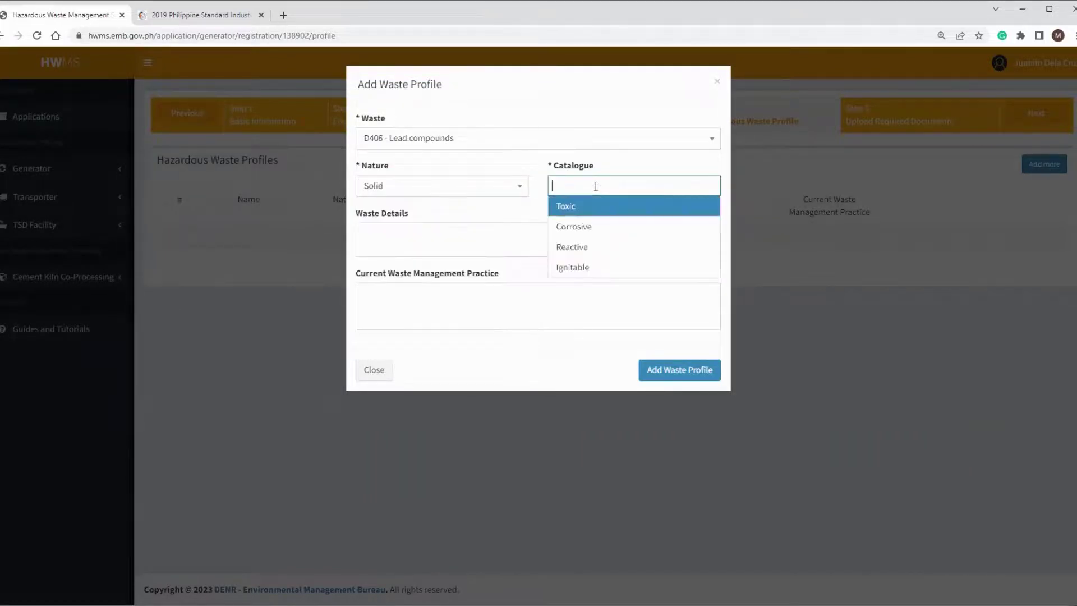
pyautogui.click(581, 212)
# Step: Enter 'Busted Bulb' details and 'Stored in Hazardous Wastes Storage Area' practice, then add the profile
pyautogui.click(414, 242)
pyautogui.write('Busted Bulb')
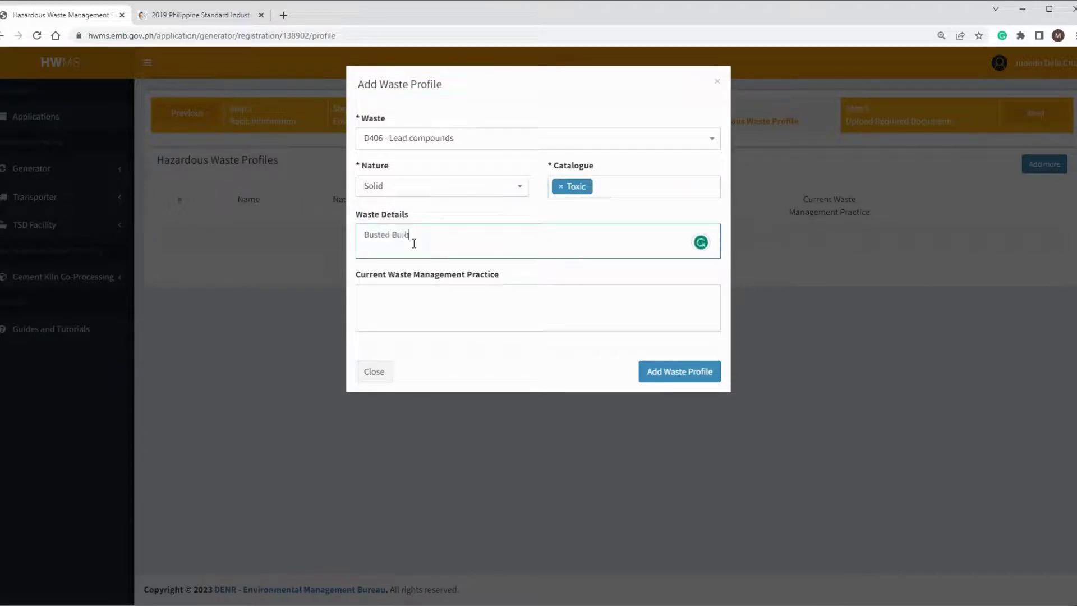
pyautogui.click(415, 306)
pyautogui.write('Stored in')
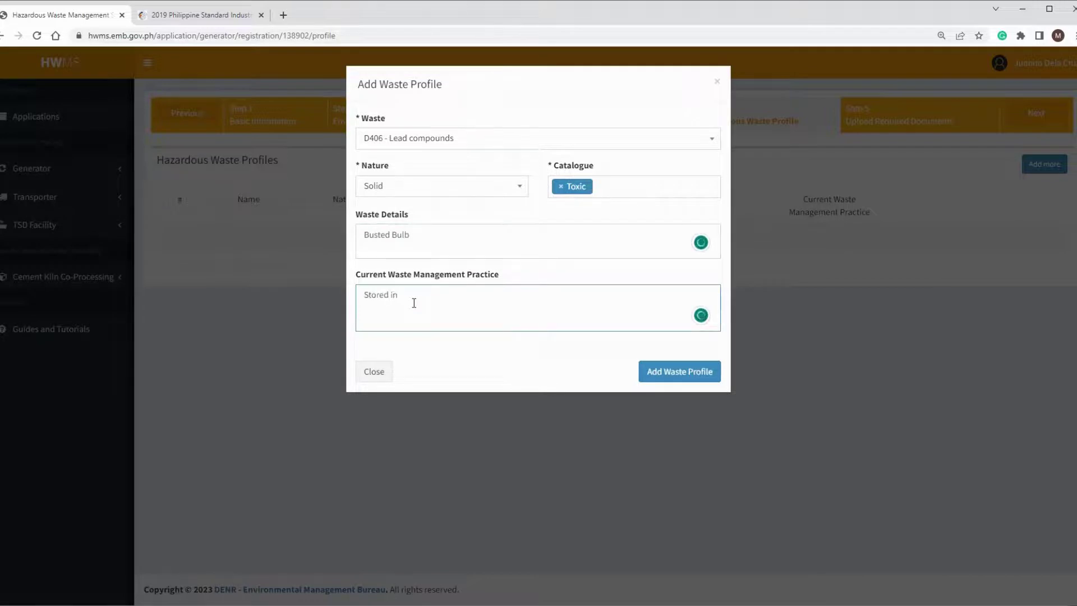
pyautogui.write(' Hazardous Wastes Storage Area')
pyautogui.hotkey('ctrl', 'a')
pyautogui.hotkey('ctrl', 'c')
pyautogui.click(553, 303)
pyautogui.click(680, 373)
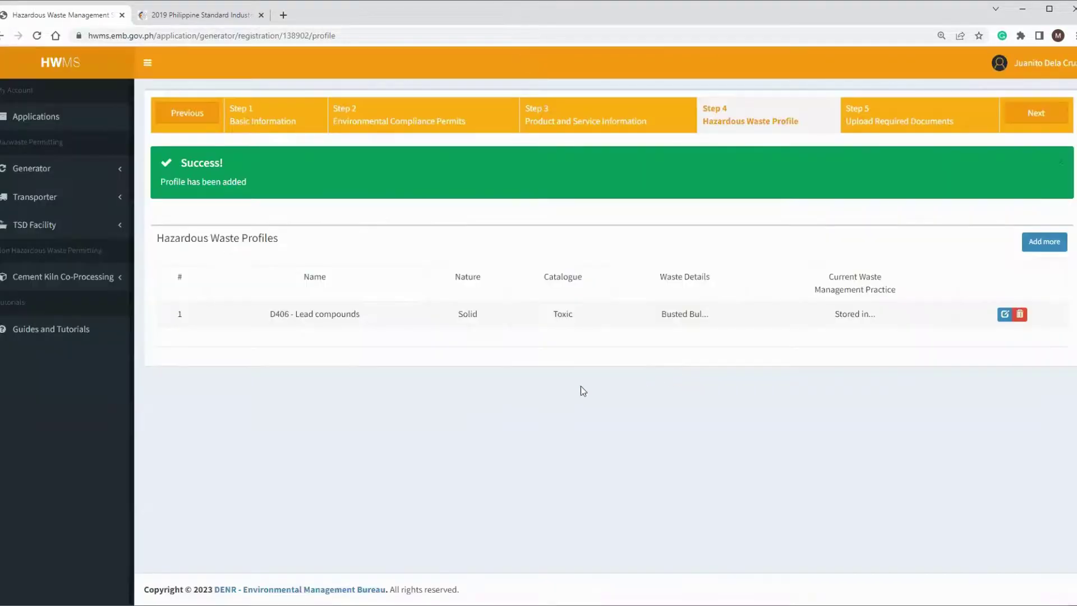
# Step: Start another profile for I101 - Used industrial oil, with Liquid nature and Toxic catalogue
pyautogui.click(1047, 247)
pyautogui.click(453, 142)
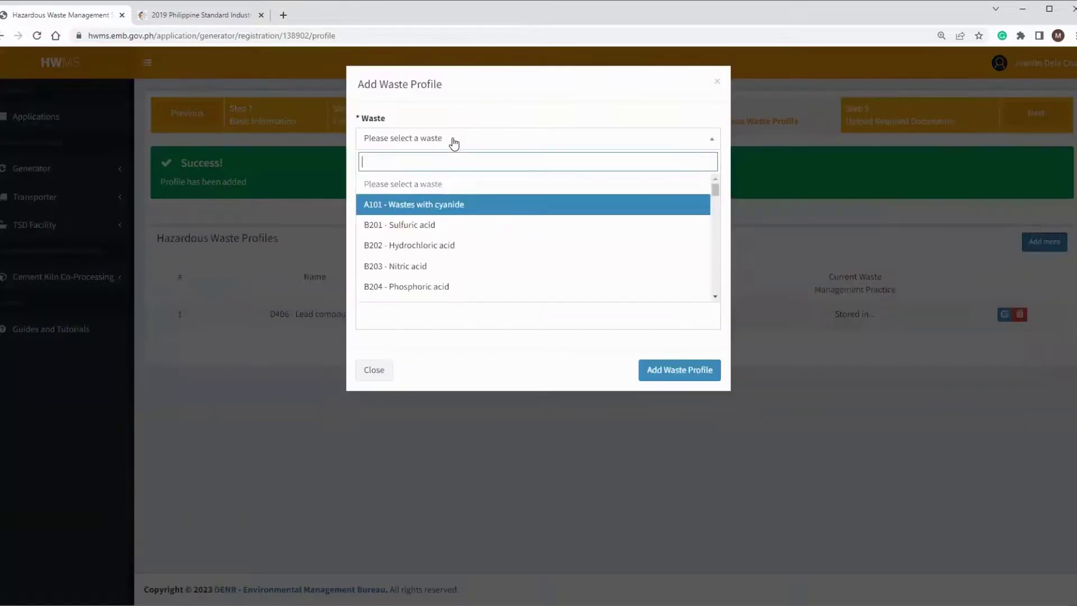
pyautogui.write('used')
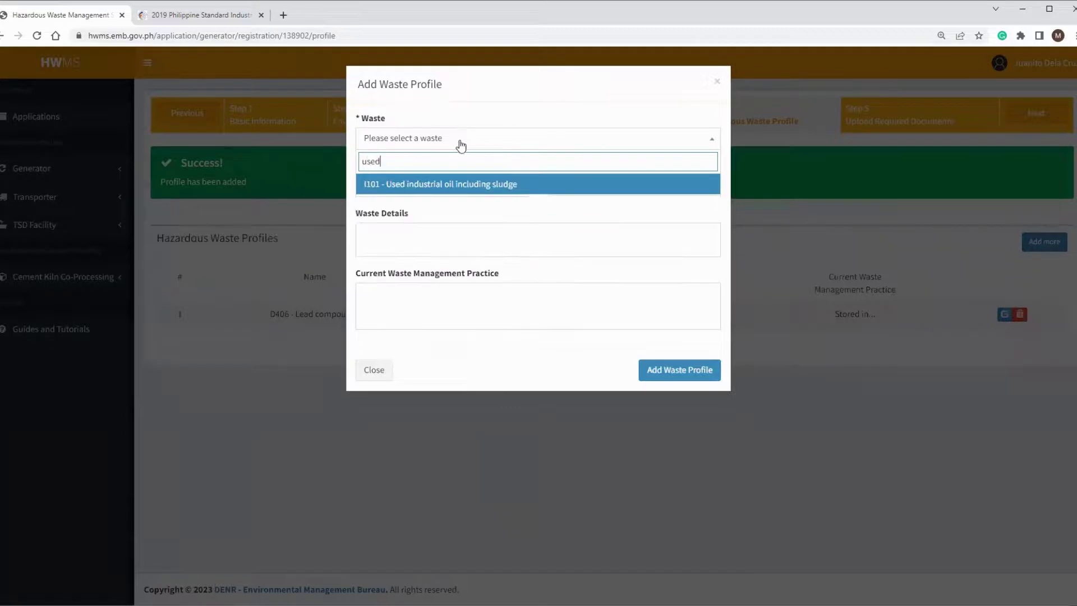
pyautogui.click(467, 190)
pyautogui.click(462, 187)
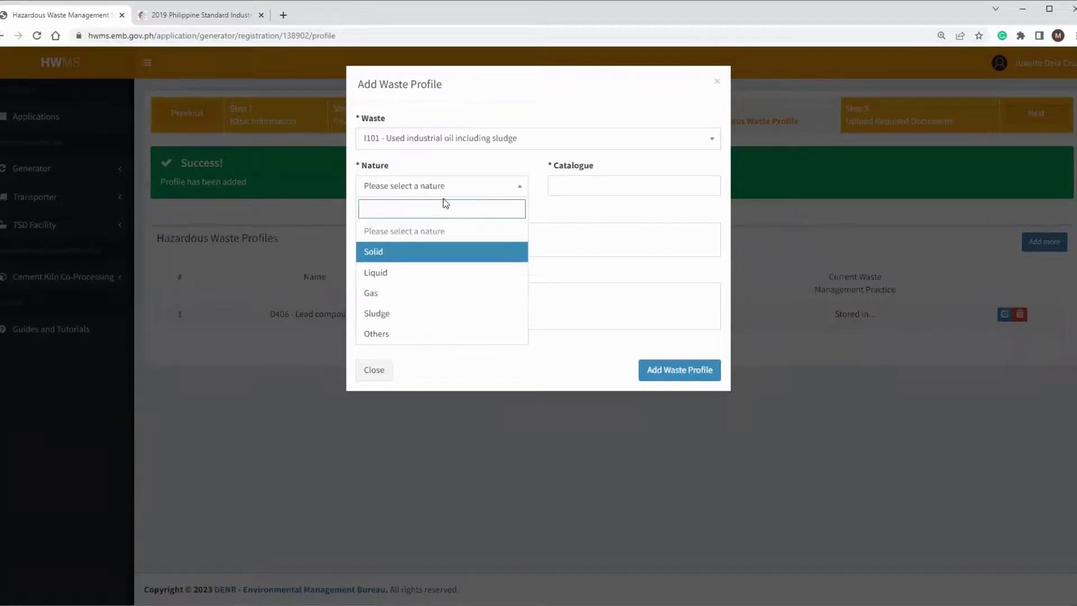
pyautogui.click(386, 274)
pyautogui.click(578, 186)
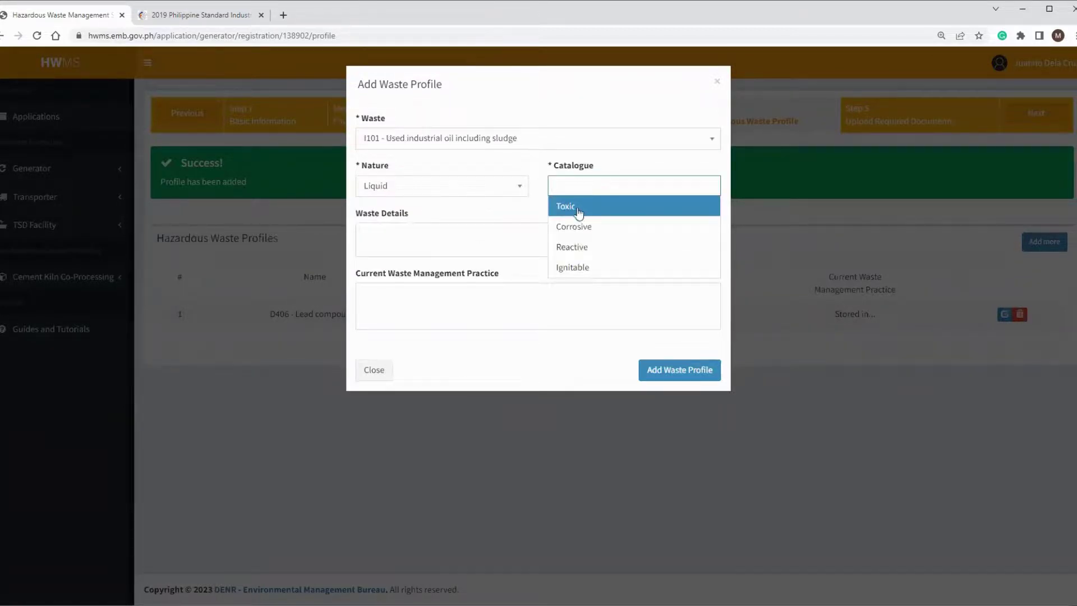
pyautogui.click(577, 208)
# Step: Enter 'Used Oil from operation' details, paste the storage practice, and add the profile
pyautogui.click(432, 237)
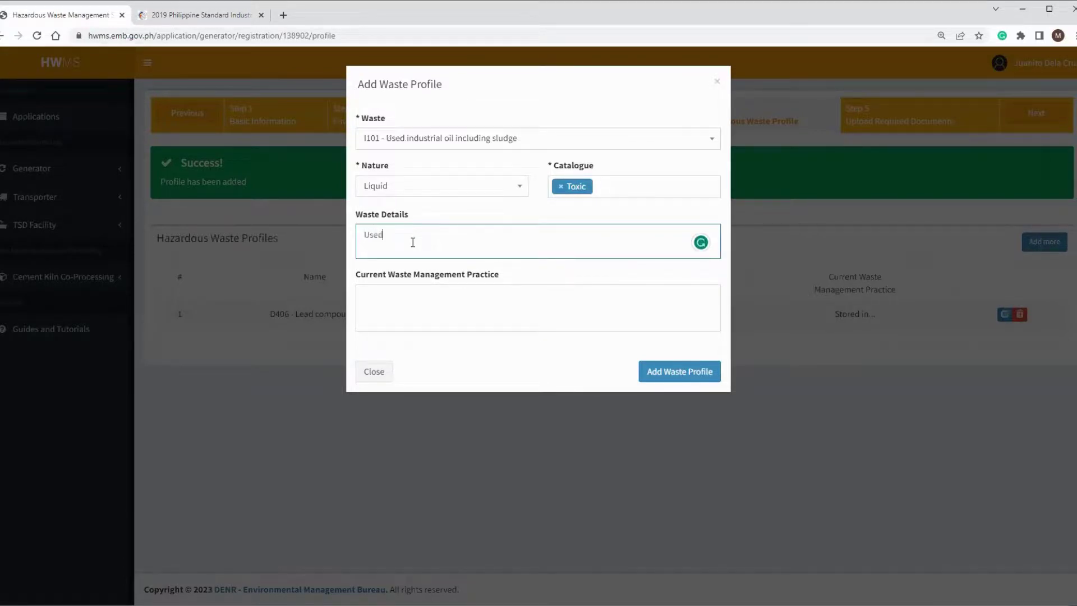
pyautogui.write('Used Oil from operation')
pyautogui.click(413, 324)
pyautogui.hotkey('ctrl', 'v')
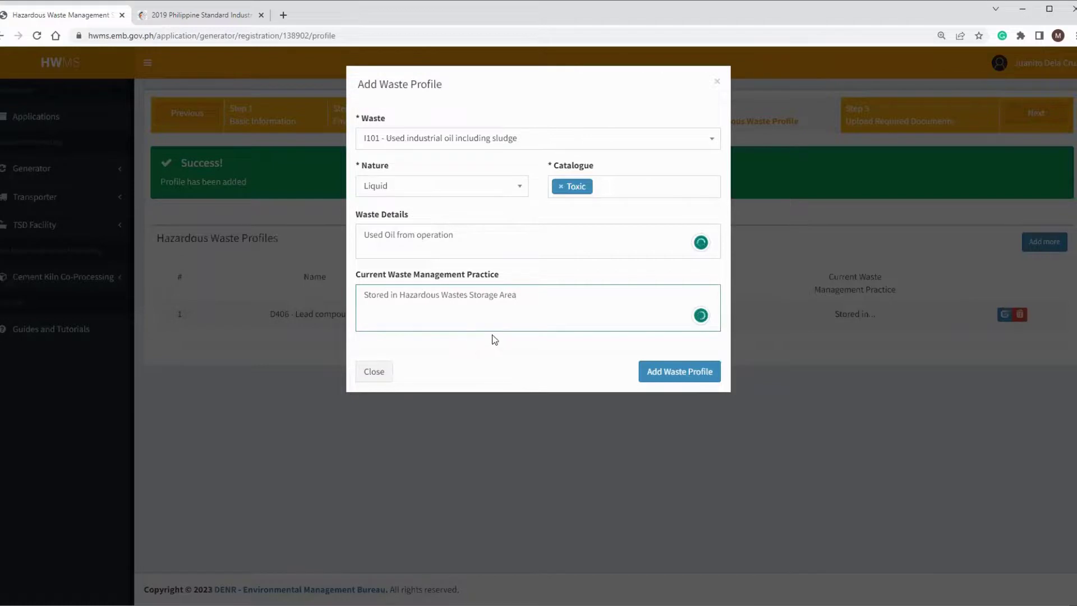
pyautogui.click(431, 184)
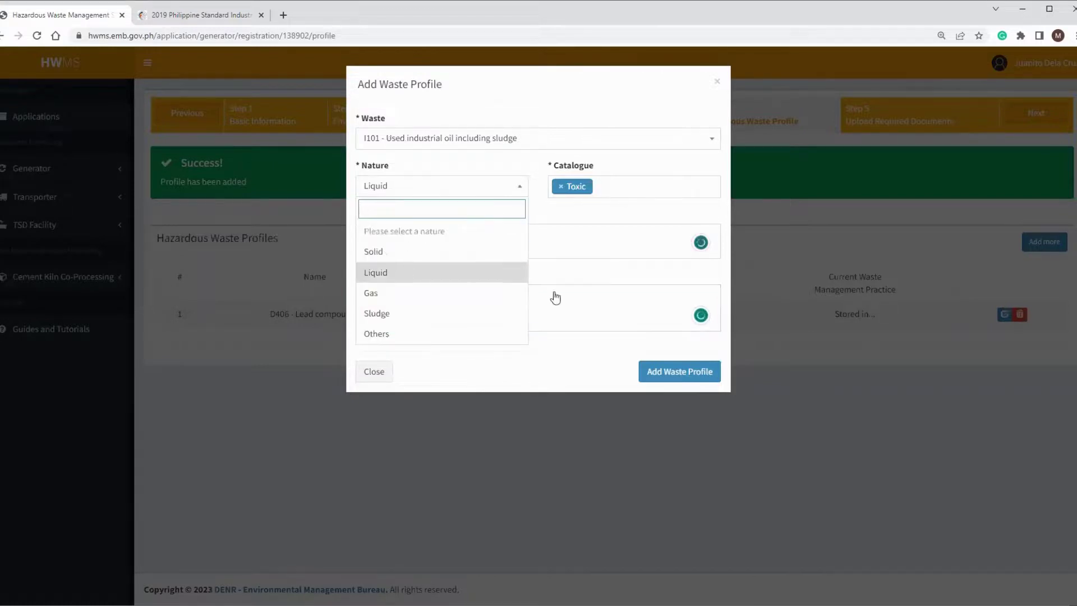
pyautogui.click(505, 376)
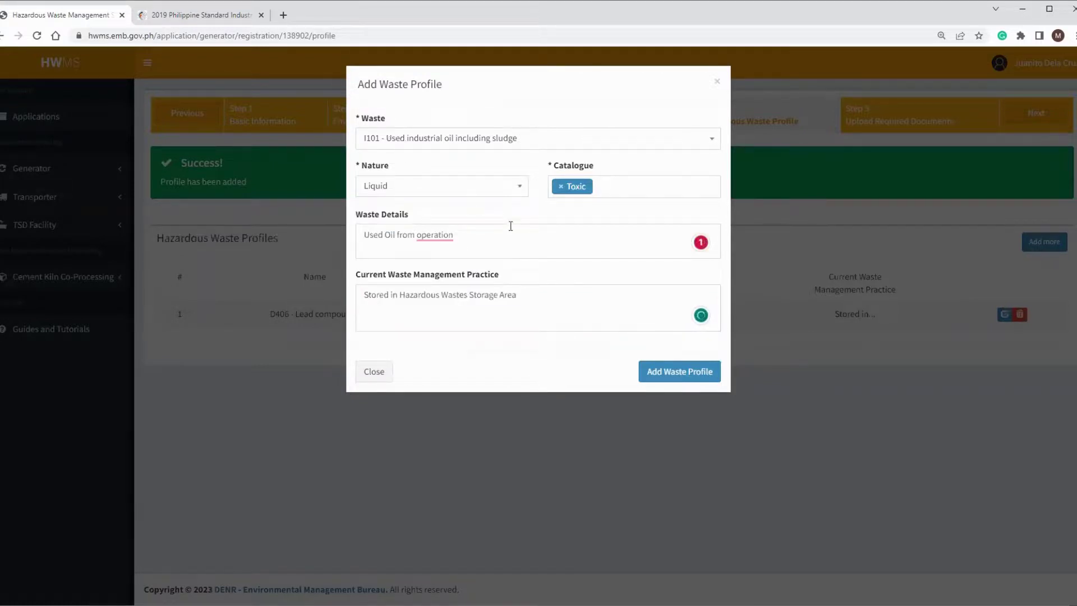
pyautogui.click(669, 381)
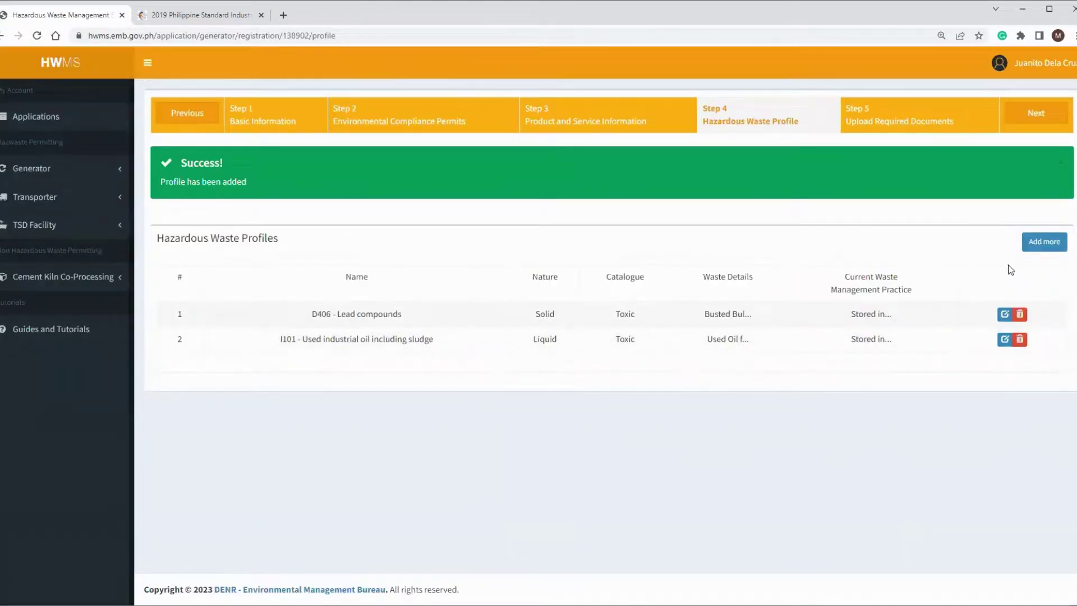
# Step: Advance to Step 5 Upload Required Documents and review the attachment instructions
pyautogui.click(1037, 116)
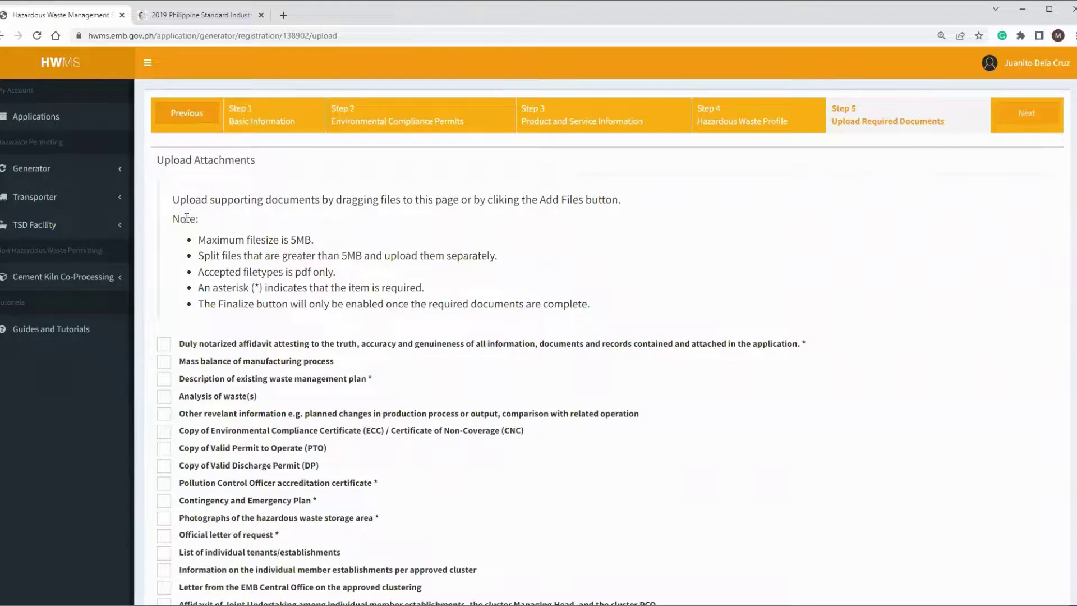
pyautogui.moveTo(174, 200); pyautogui.dragTo(584, 314)
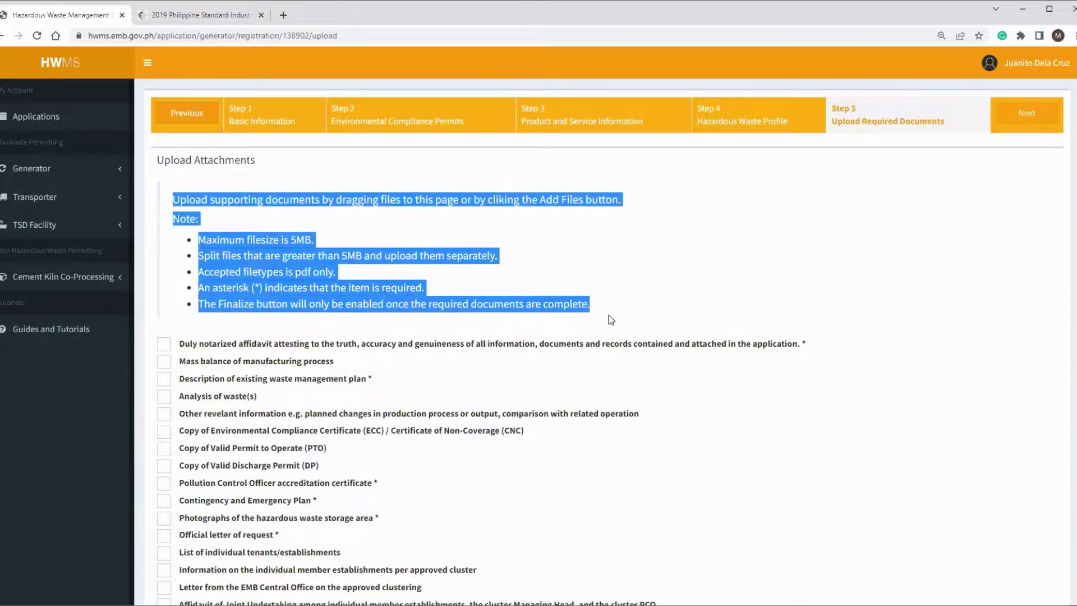
pyautogui.click(622, 357)
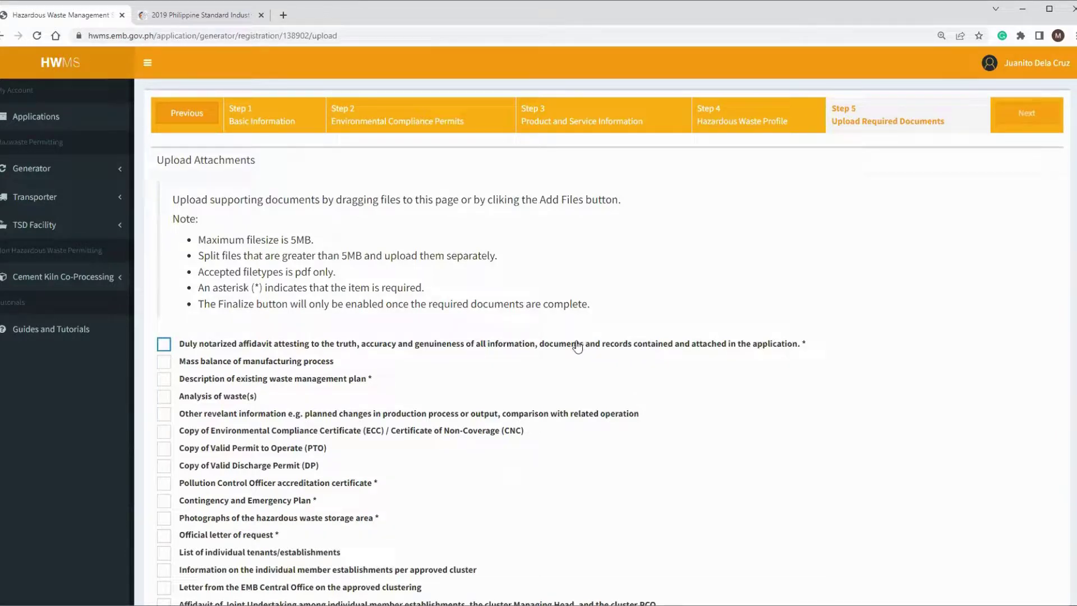
pyautogui.scroll(-3, 325, 354)
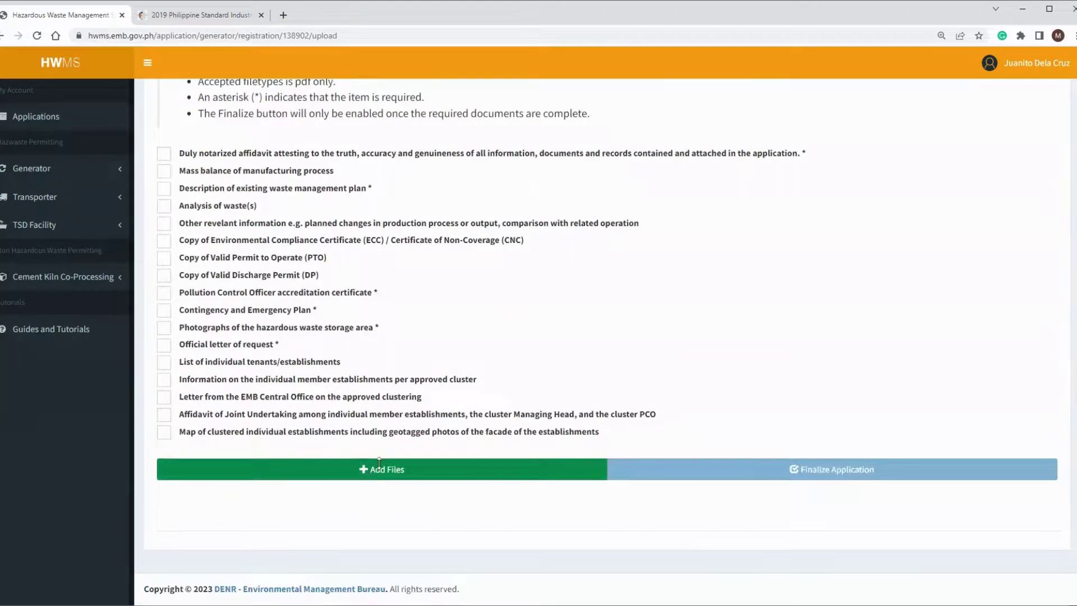
# Step: Upload Sample PDF File.pdf as the notarized affidavit
pyautogui.click(380, 465)
pyautogui.doubleClick(139, 95)
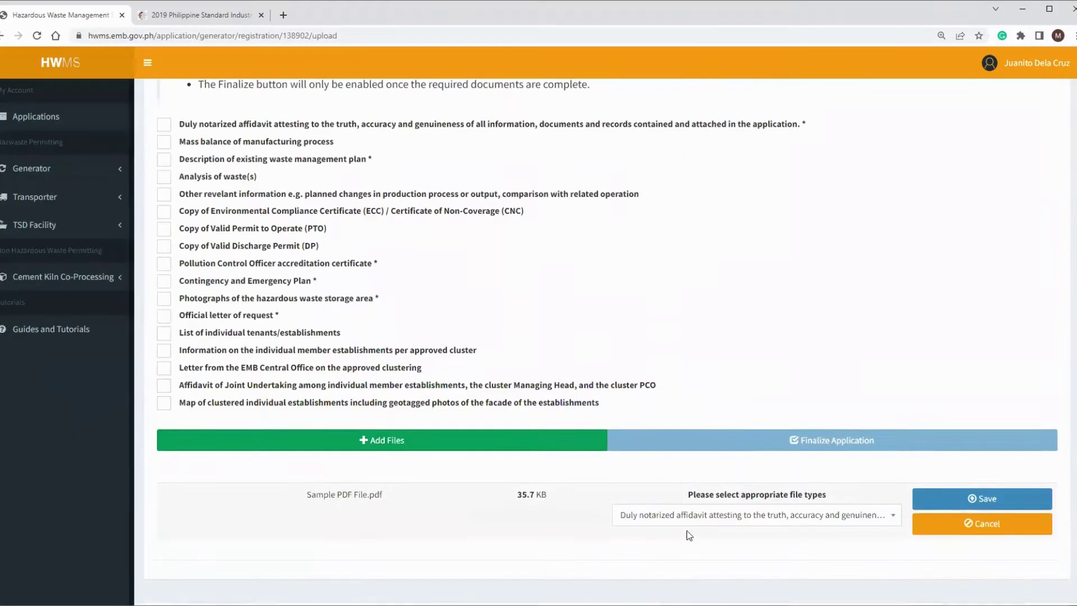
pyautogui.scroll(-1, 695, 505)
pyautogui.click(705, 487)
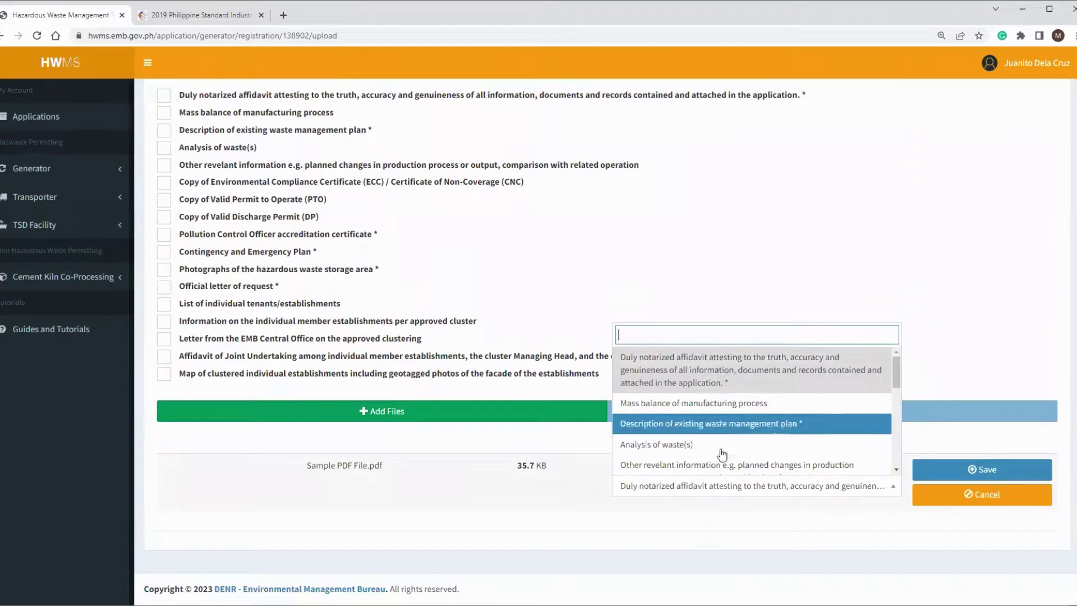
pyautogui.click(701, 375)
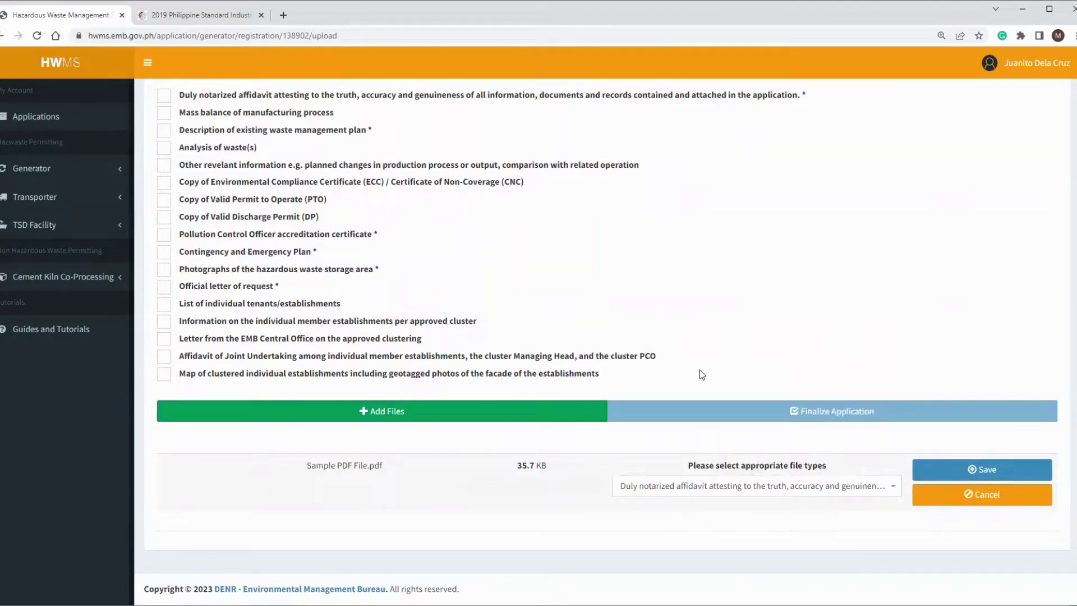
pyautogui.click(980, 470)
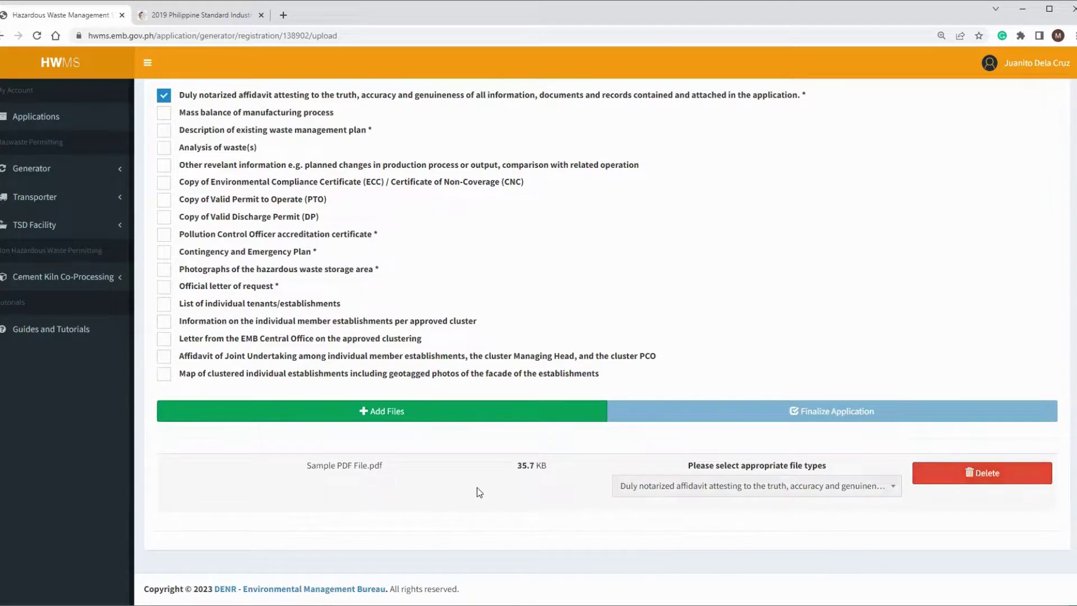
# Step: Upload Sample PDF File.pdf again as the description of existing waste management plan
pyautogui.click(371, 417)
pyautogui.click(141, 90)
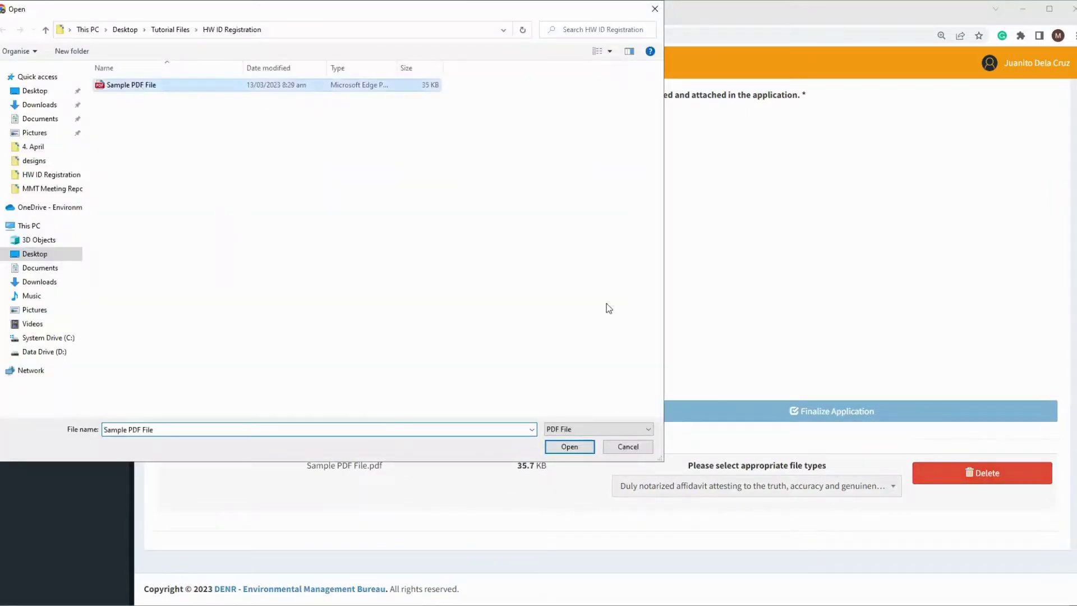
pyautogui.press('Return')
pyautogui.click(765, 486)
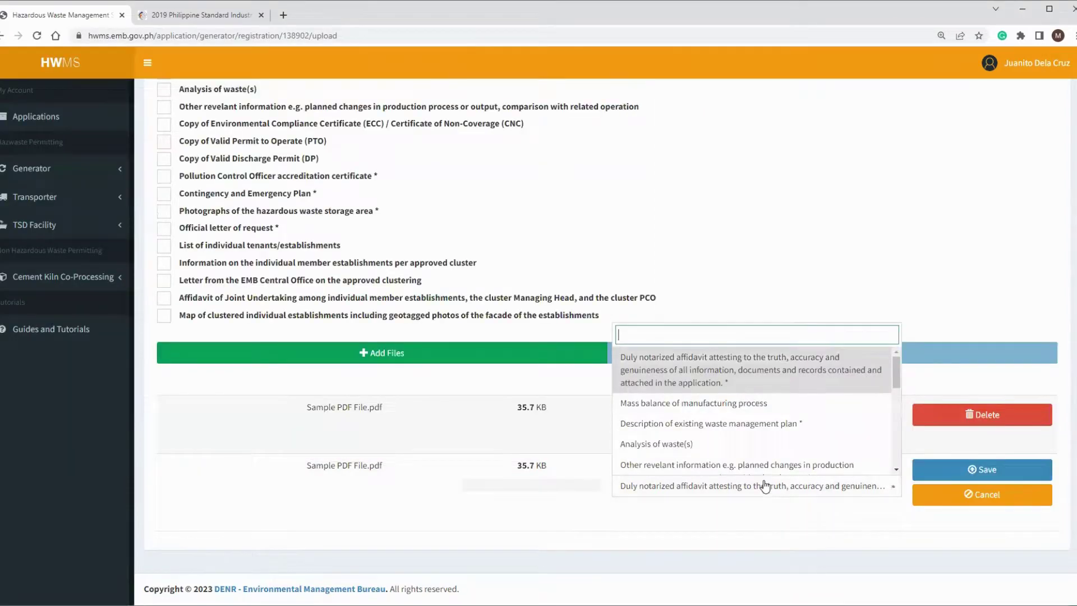
pyautogui.click(746, 424)
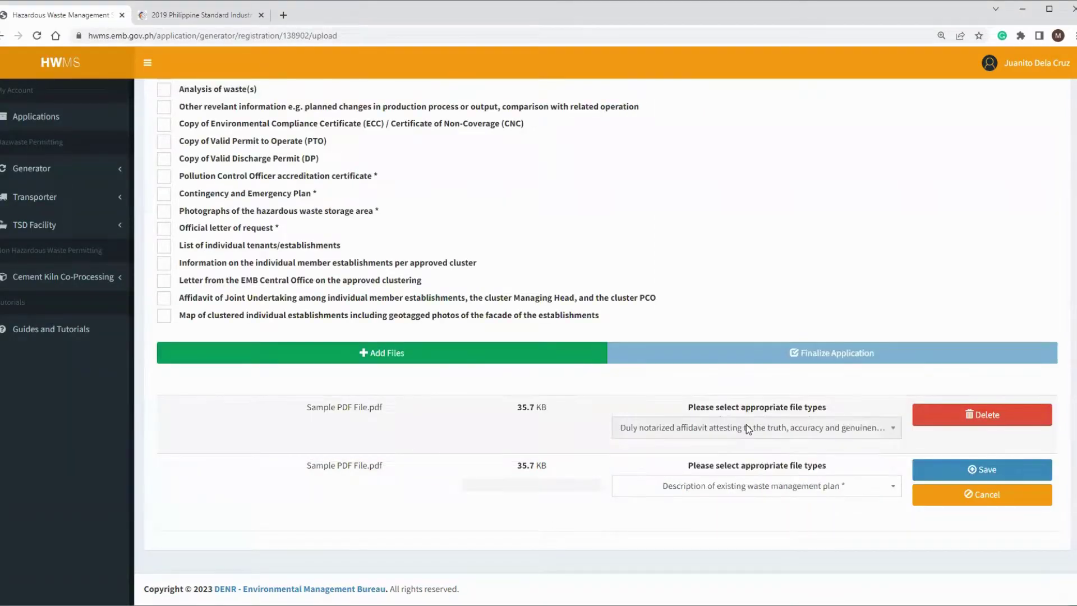
pyautogui.click(977, 471)
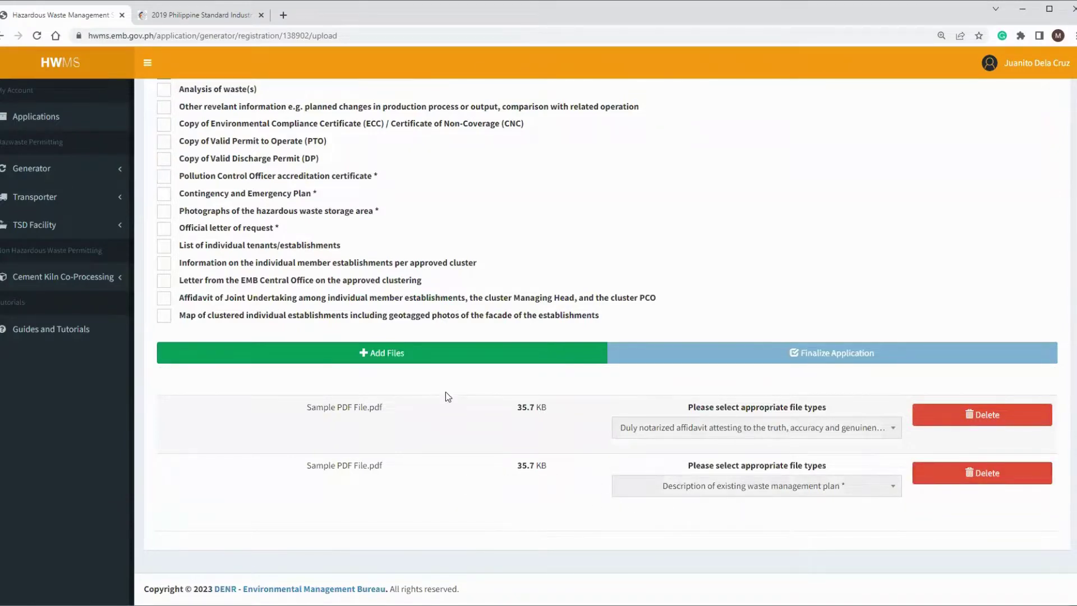
pyautogui.scroll(4, 429, 427)
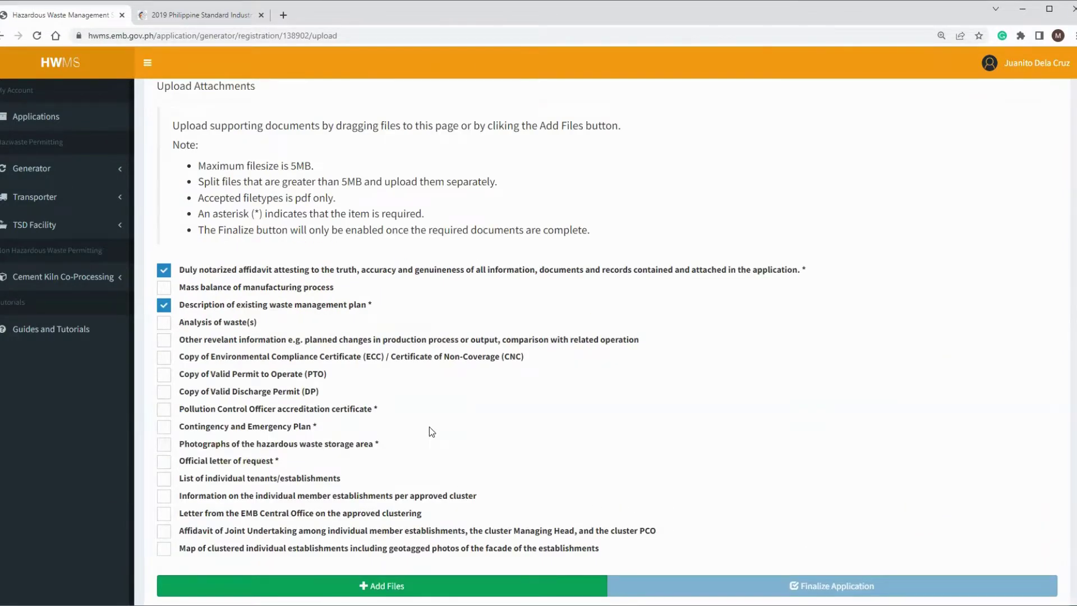
pyautogui.scroll(1, 429, 426)
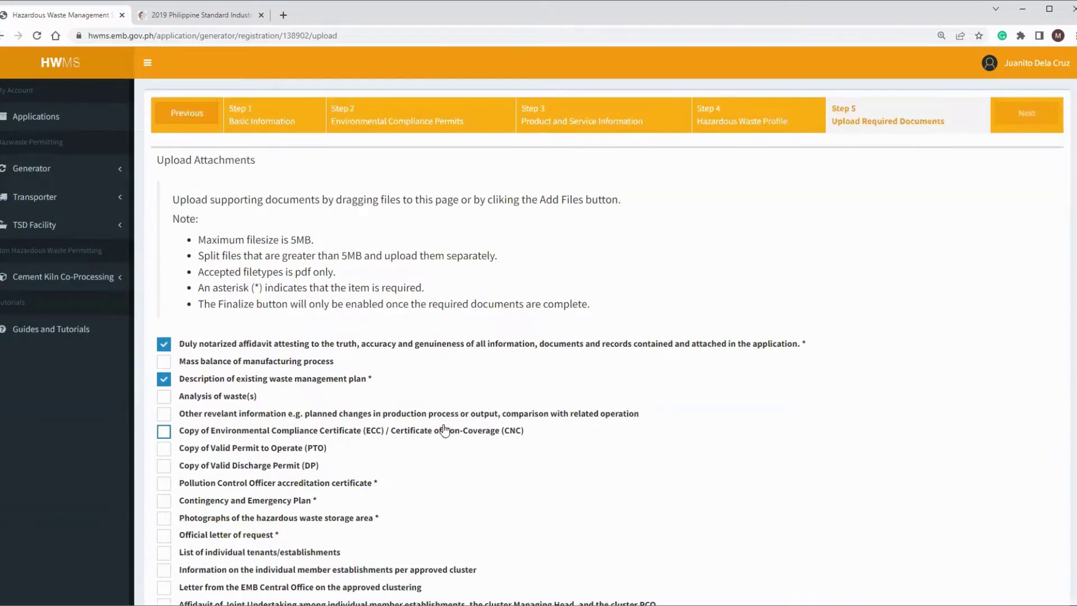
pyautogui.scroll(-5, 477, 425)
pyautogui.scroll(5, 494, 418)
pyautogui.scroll(-6, 466, 397)
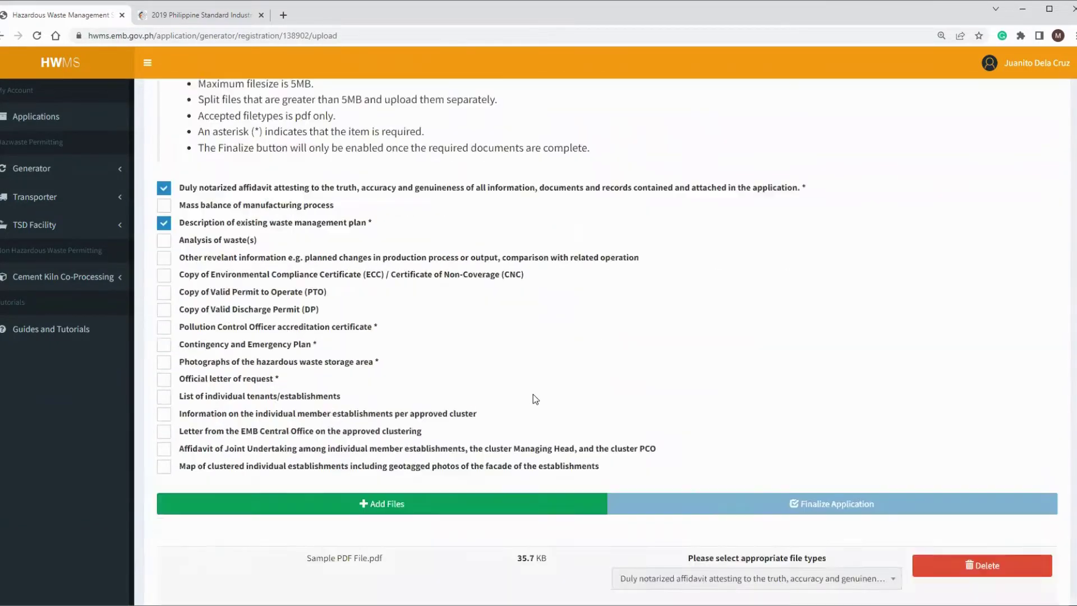